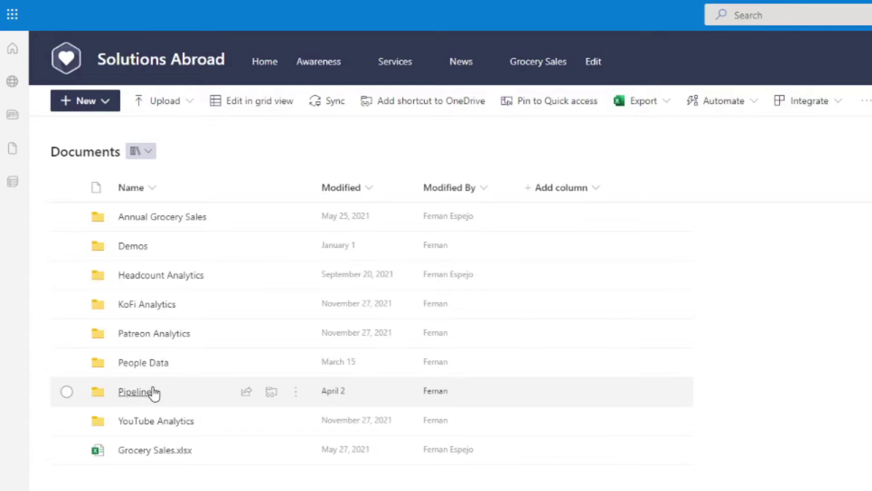
- Open Employees.csv from the Pipelines/1. DEV folder, review its id, name and salary data, and close the file
click(136, 392)
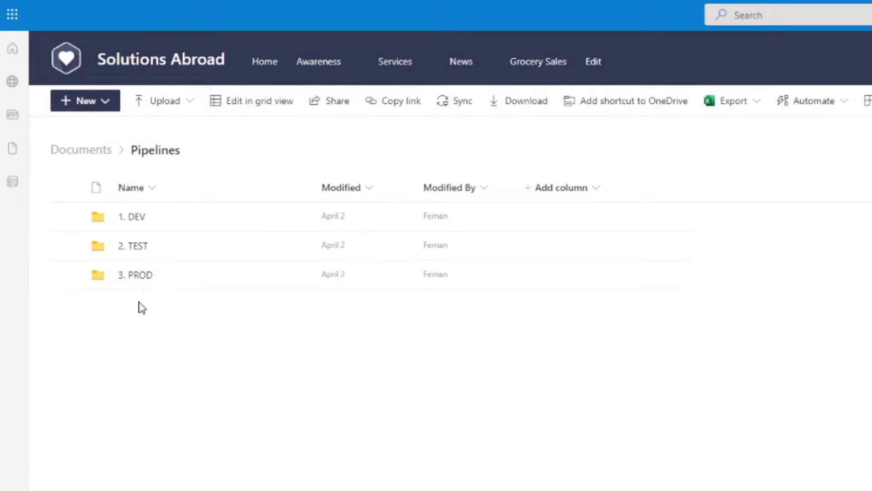
click(136, 218)
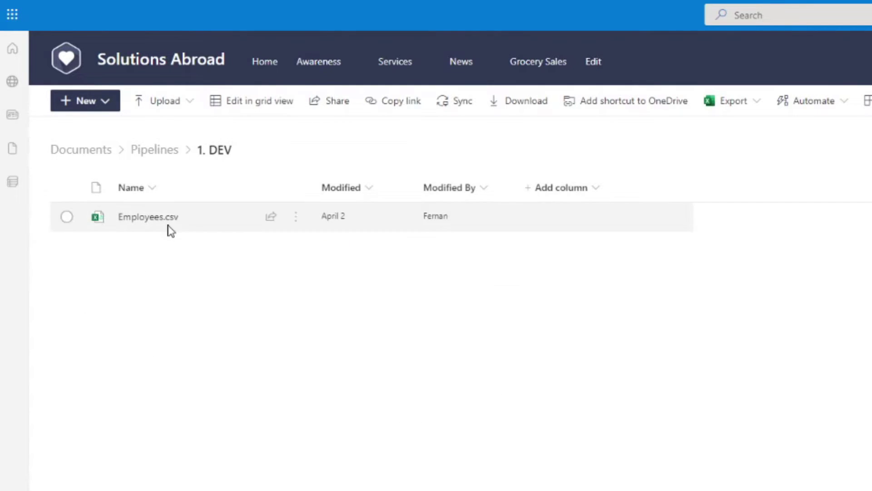
click(164, 219)
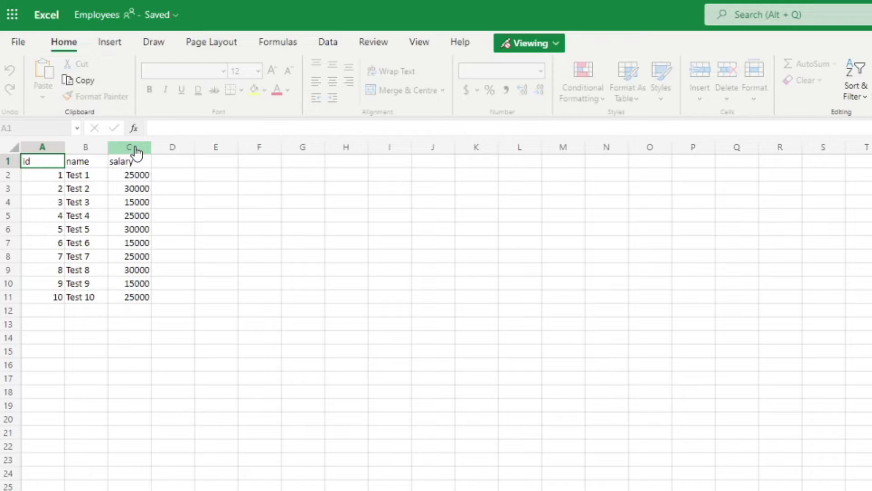
mouse_move(54, 177)
mouse_down()
mouse_move(134, 201)
mouse_move(144, 303)
mouse_up()
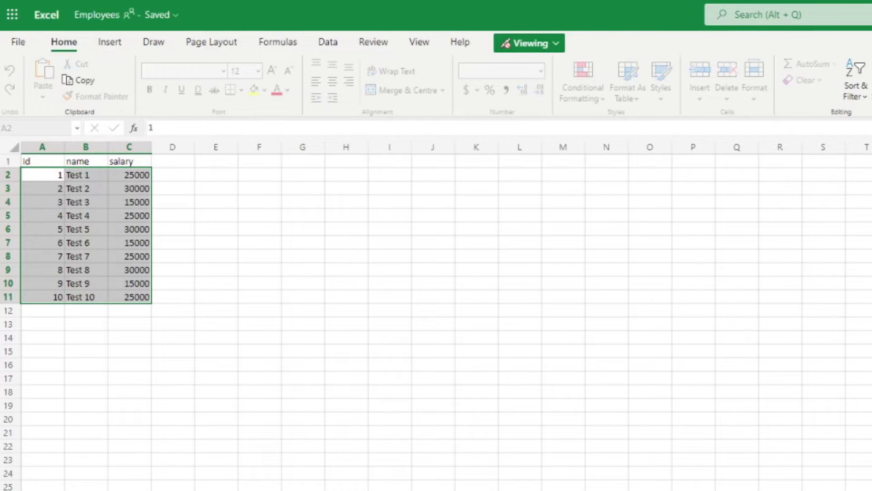
key(ctrl+w)
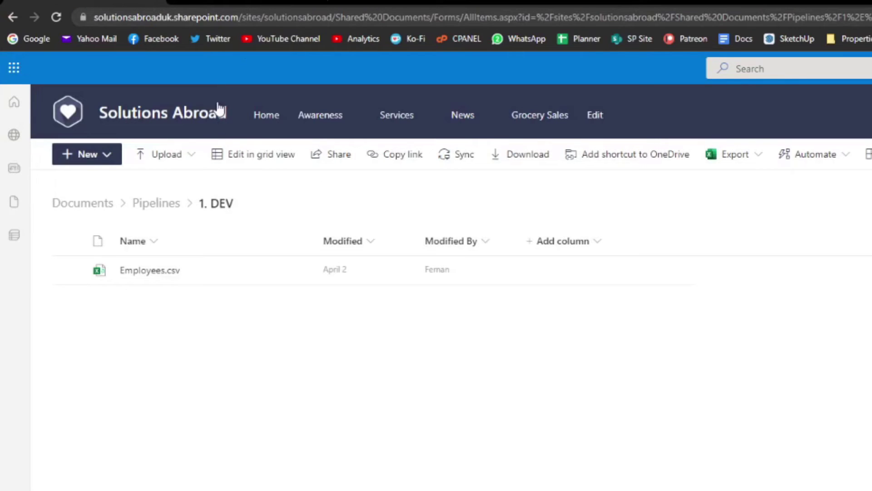
- Copy the SharePoint site's root URL, from https up to sites/solutionsabroad, out of the browser address
click(249, 18)
click(316, 19)
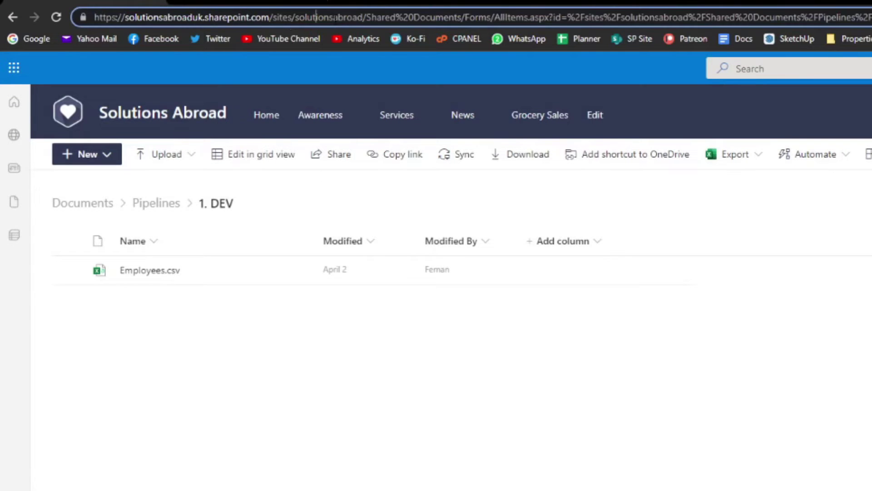
drag(364, 18, 37, 10)
key(ctrl+c)
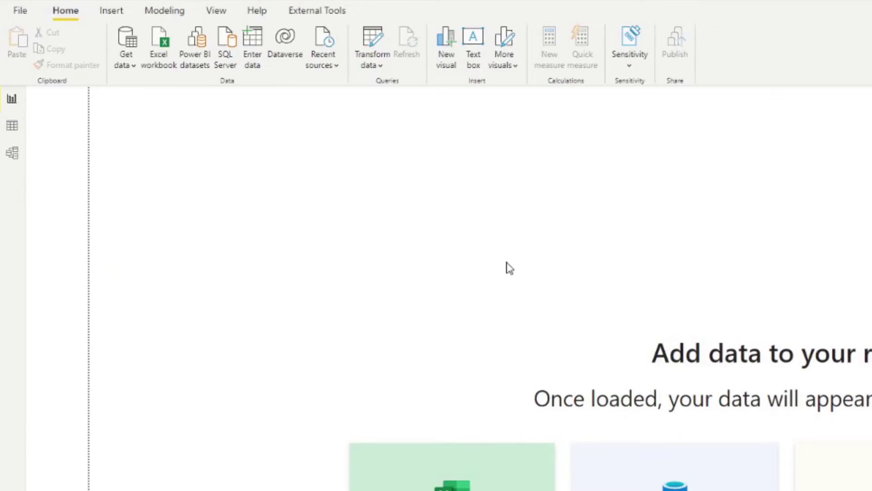
click(127, 66)
click(153, 358)
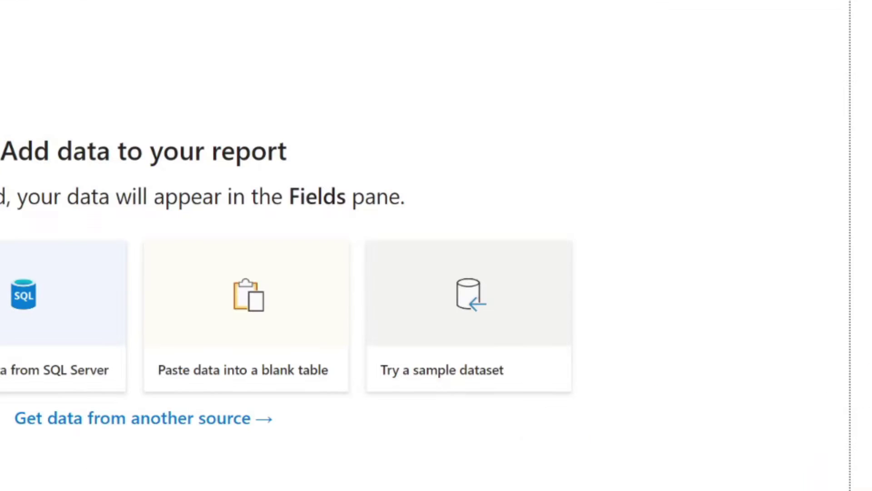
click(349, 80)
text(share)
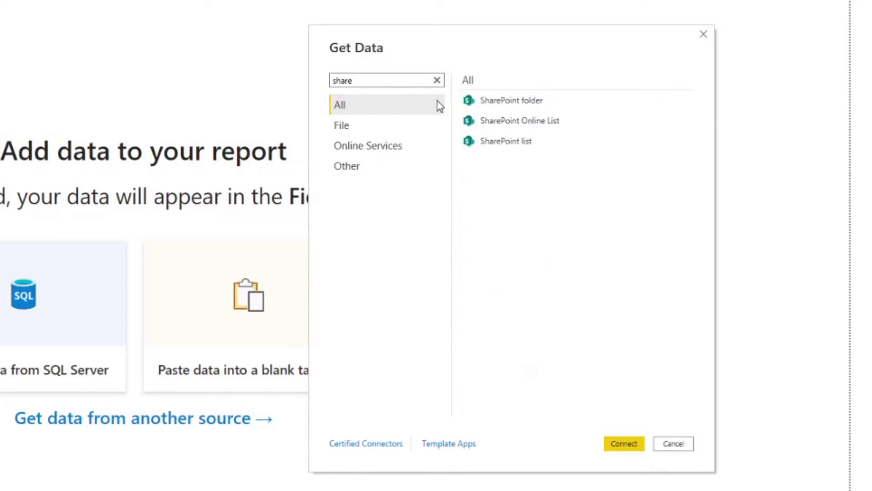
click(536, 106)
click(623, 444)
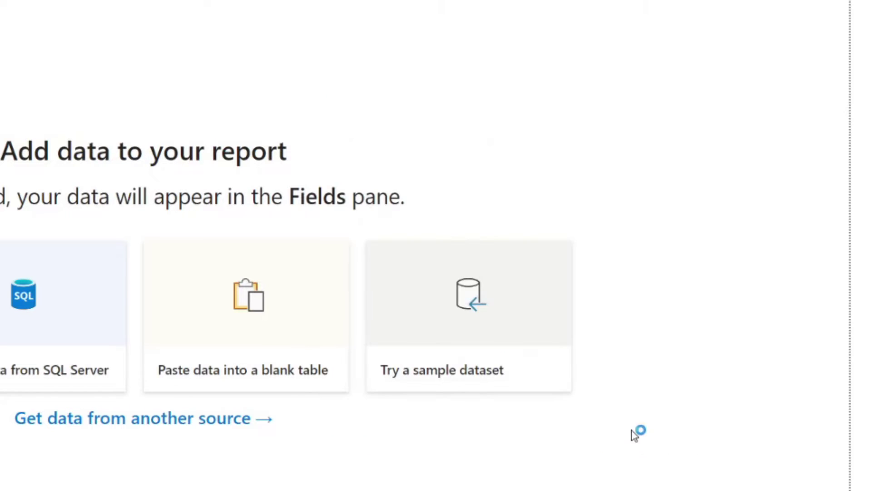
key(ctrl+v)
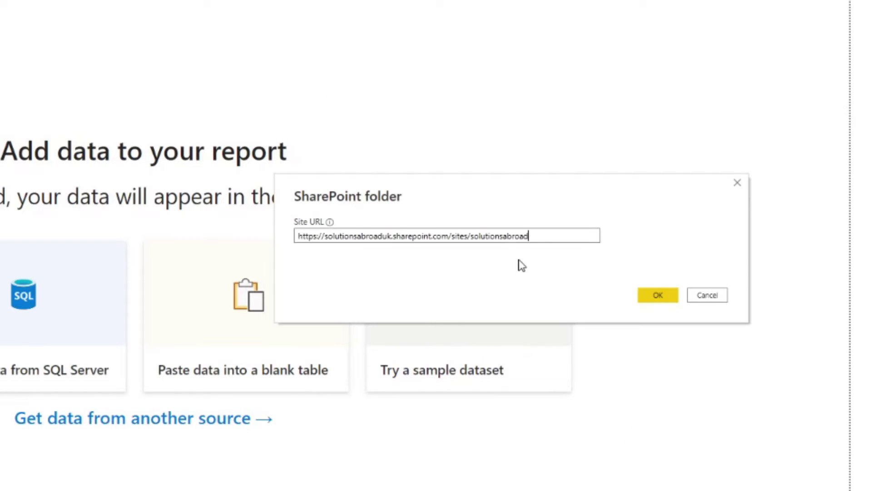
click(665, 298)
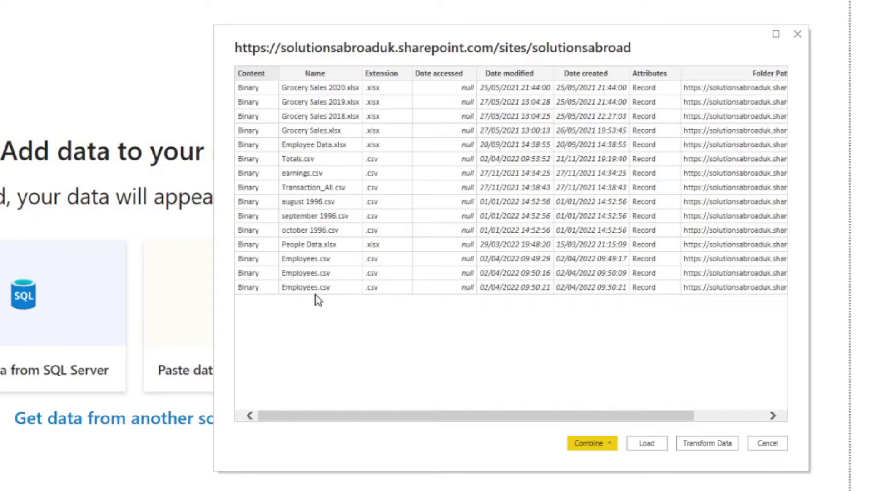
- Bring the SharePoint file list into Power Query for transformation and widen the Folder Path column to show full paths
drag(418, 414, 350, 415)
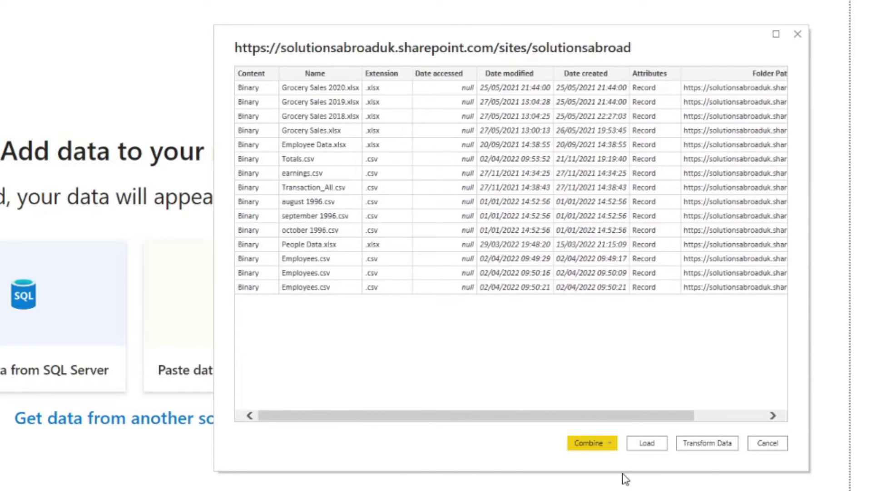
click(704, 445)
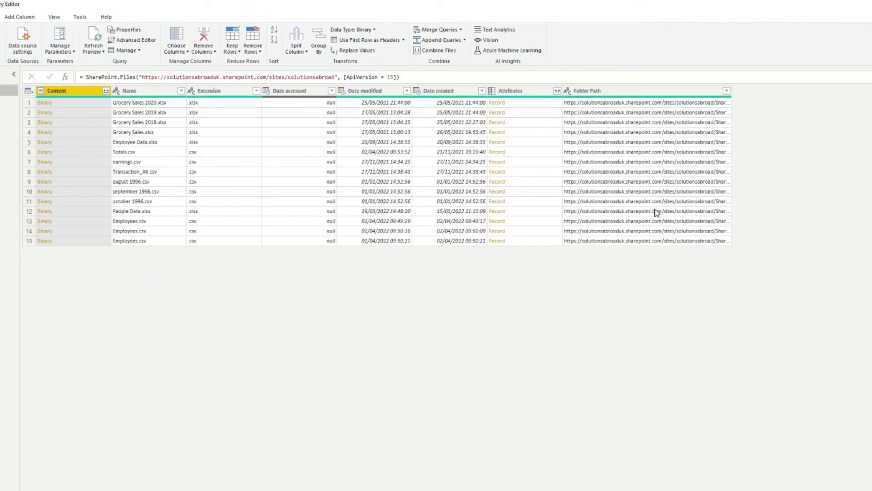
click(655, 211)
double_click(732, 90)
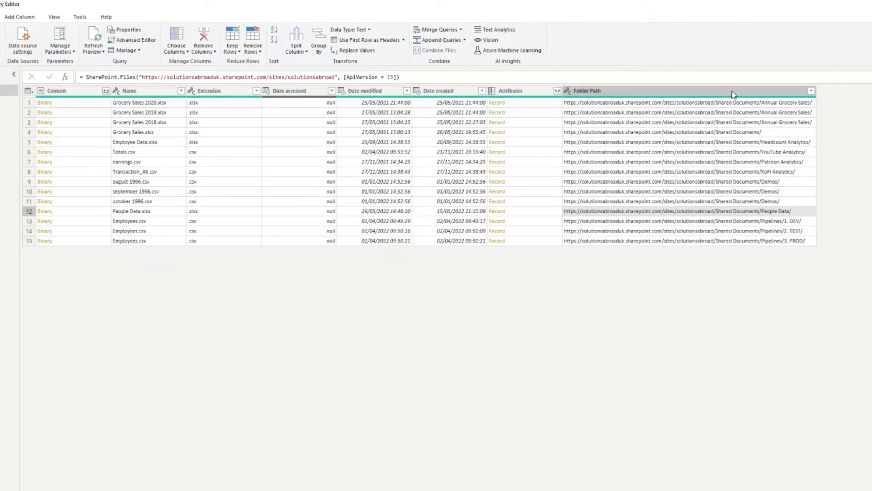
- Open the binary content of the Employees.csv file located in the Pipelines/1. DEV folder
click(702, 222)
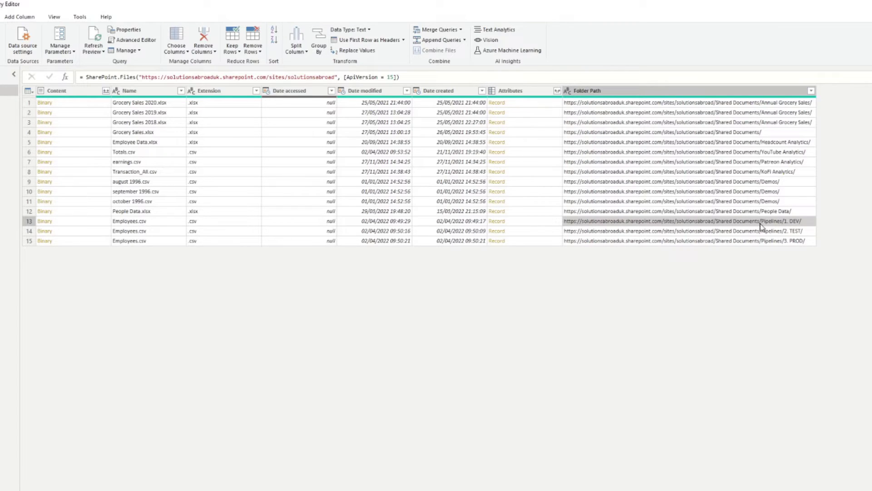
click(98, 222)
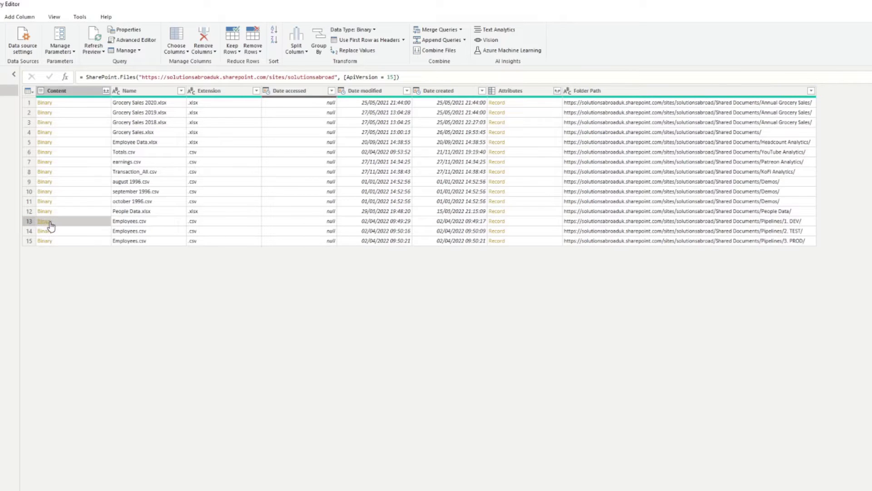
click(51, 225)
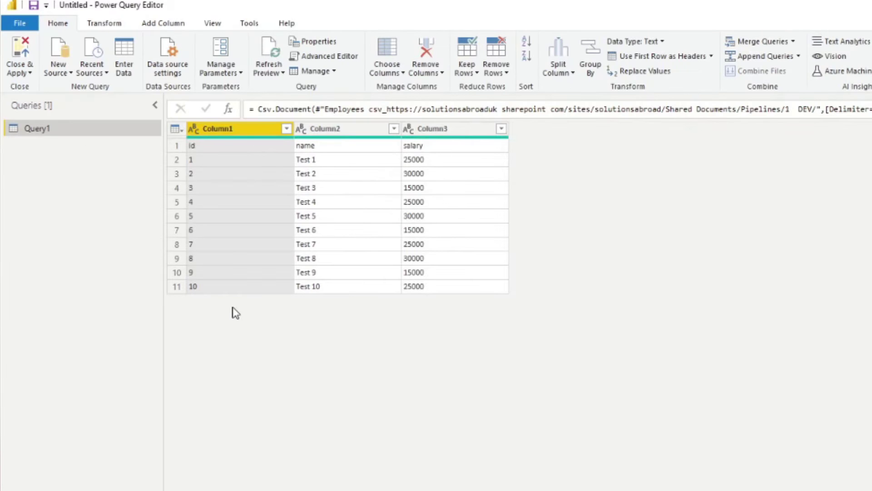
- Promote the first row to headers and automatically detect the data types of the id, name and salary columns
click(671, 58)
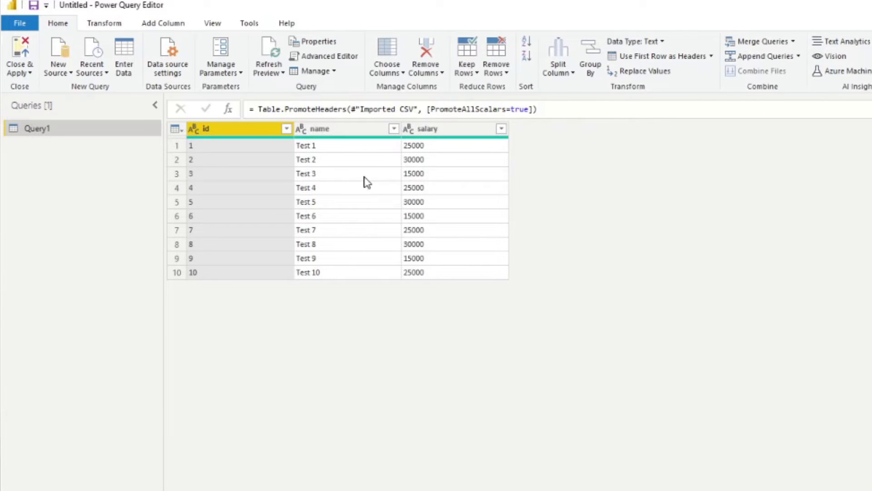
click(104, 23)
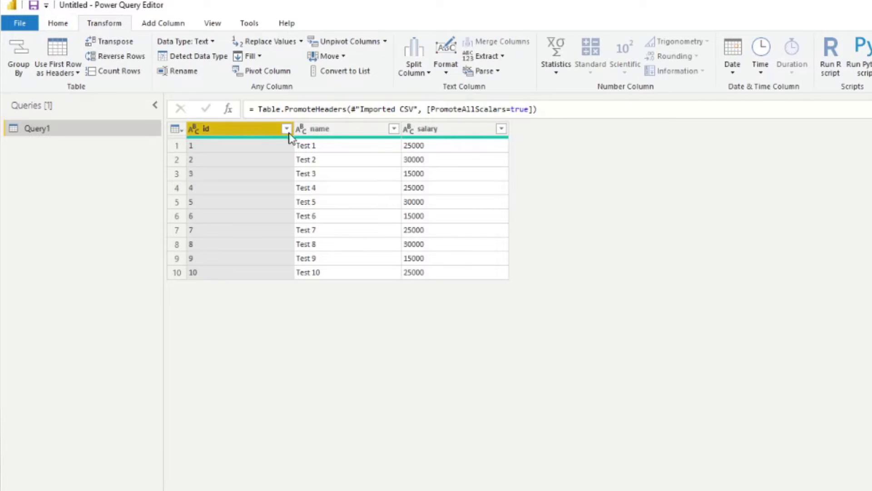
click(343, 132)
key(ctrl+a)
click(200, 56)
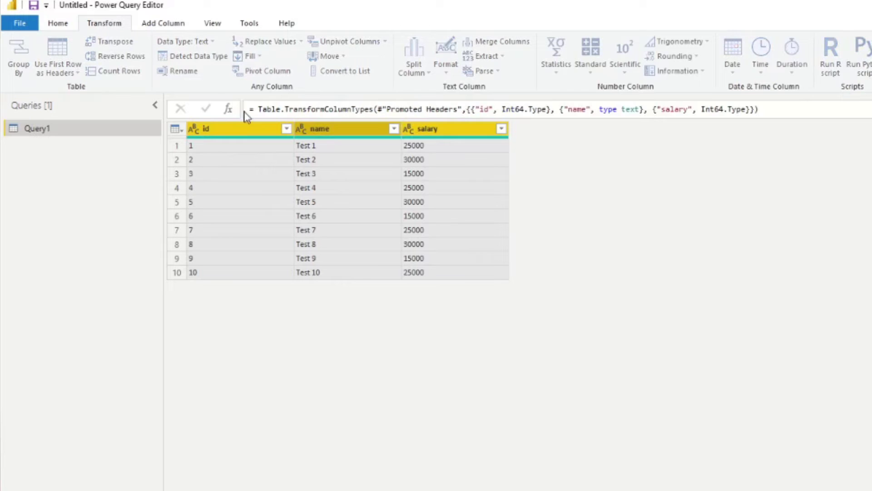
click(353, 190)
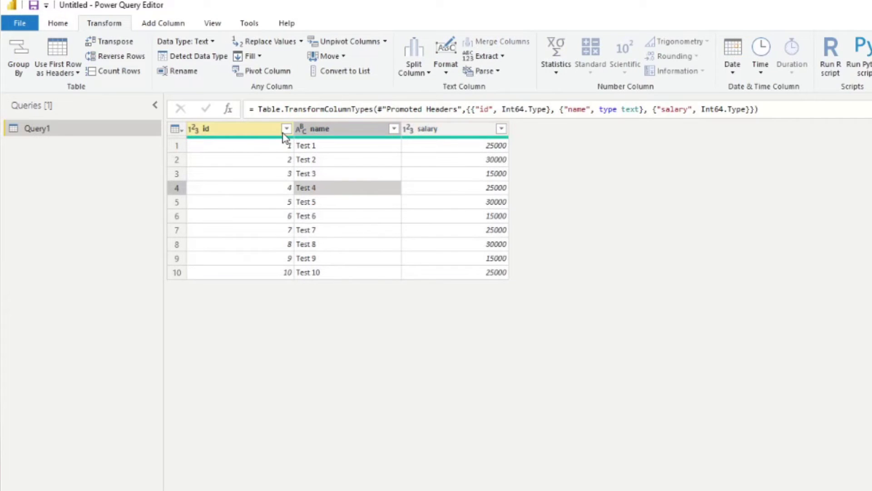
click(258, 132)
click(432, 129)
click(338, 191)
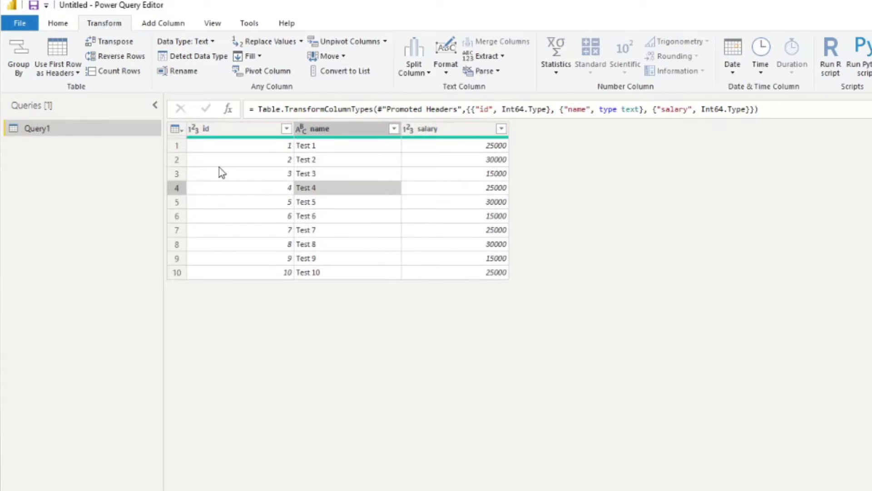
- Rename the query as Employees and apply the changes to load it into the report
double_click(79, 129)
text(Employees)
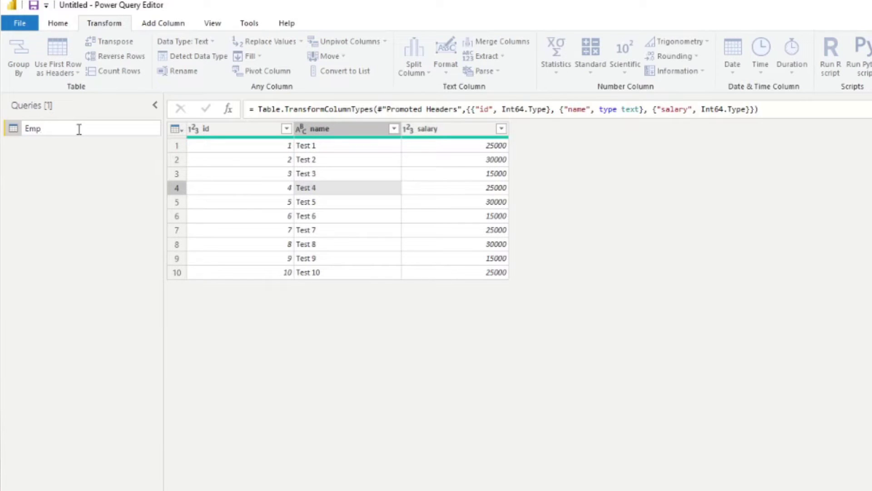
key(Return)
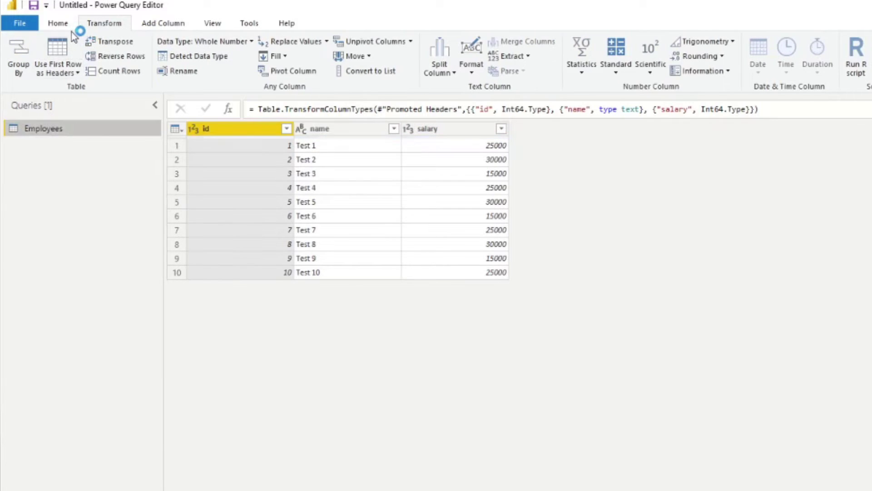
click(58, 23)
click(26, 51)
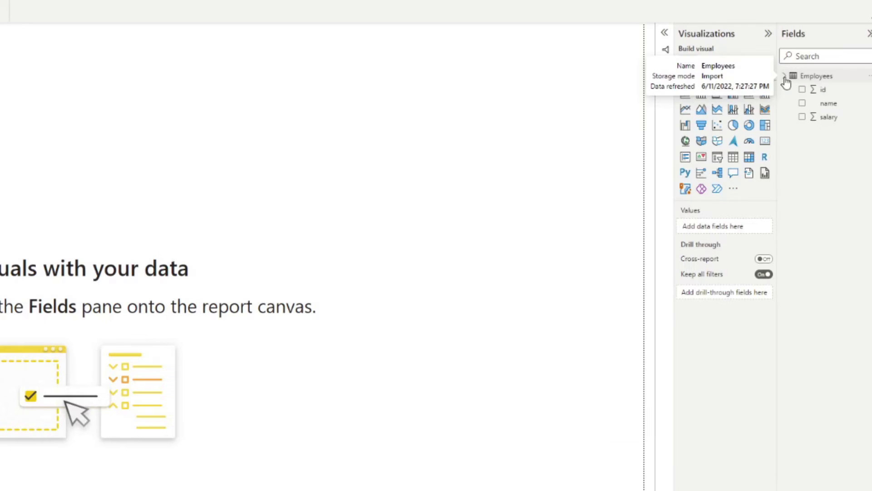
- Build a table visual on the report page with the name, id and salary fields from Employees
click(803, 89)
drag(829, 103, 297, 132)
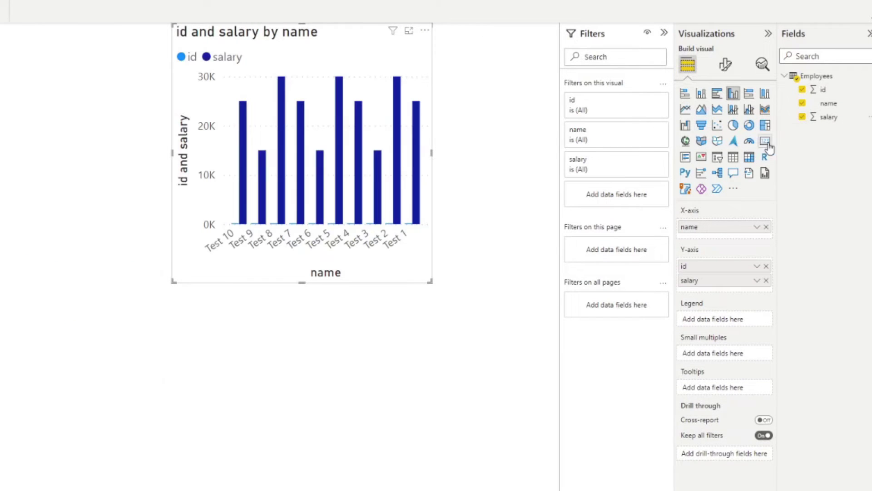
click(733, 156)
drag(399, 241, 418, 280)
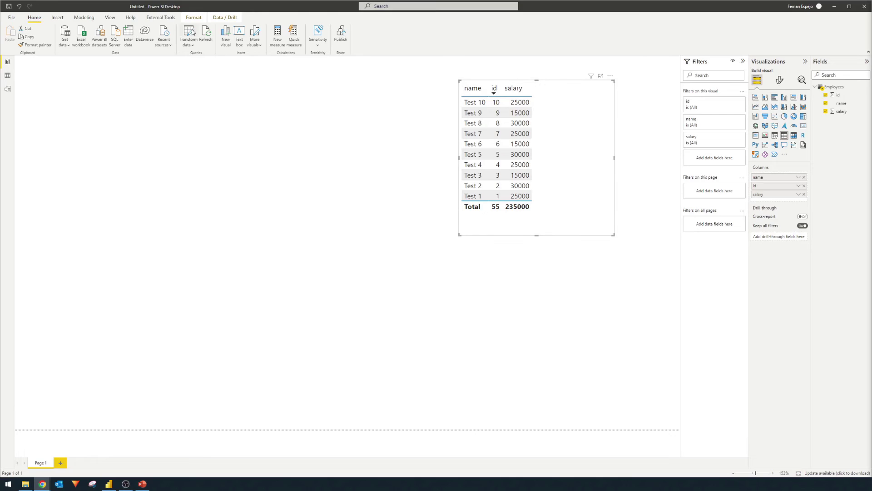
- Reopen the Employees query in Power Query and examine each applied step from Source to Changed Type, including the Navigation step's full formula
click(192, 32)
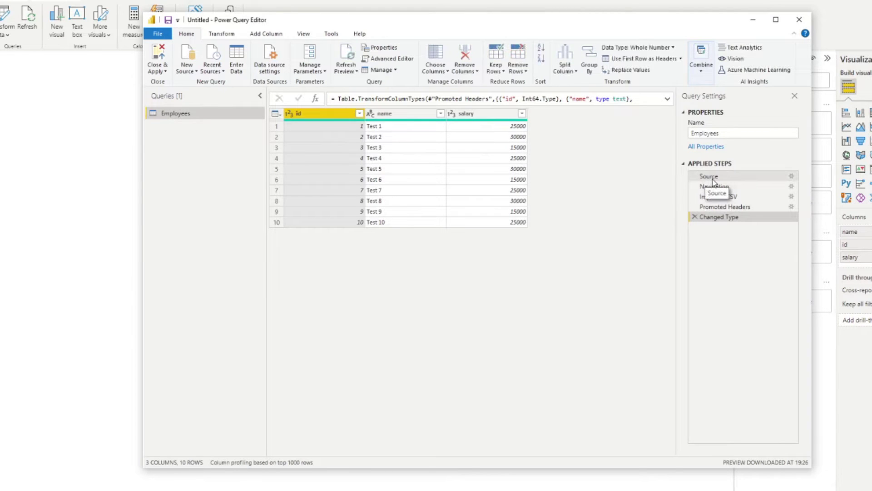
click(713, 179)
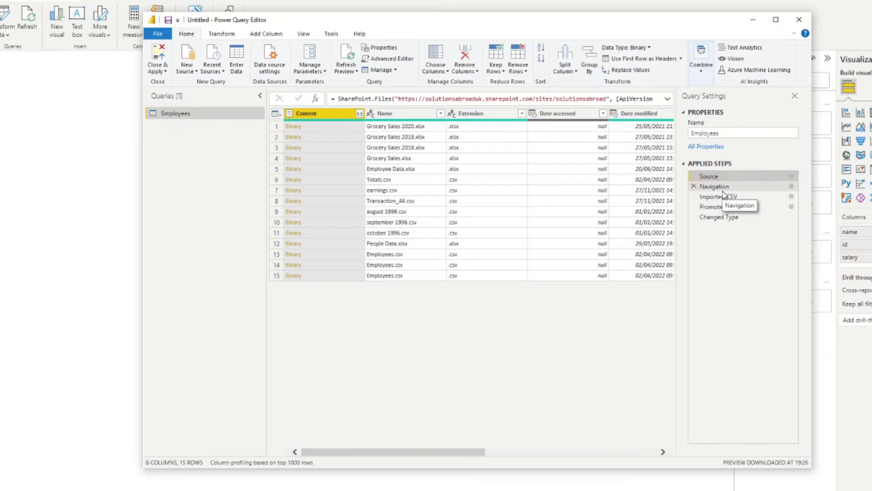
click(725, 195)
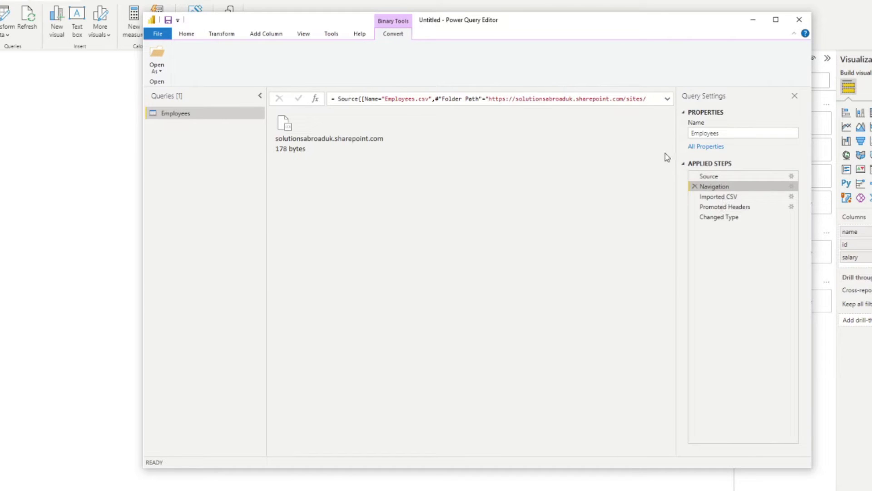
click(667, 99)
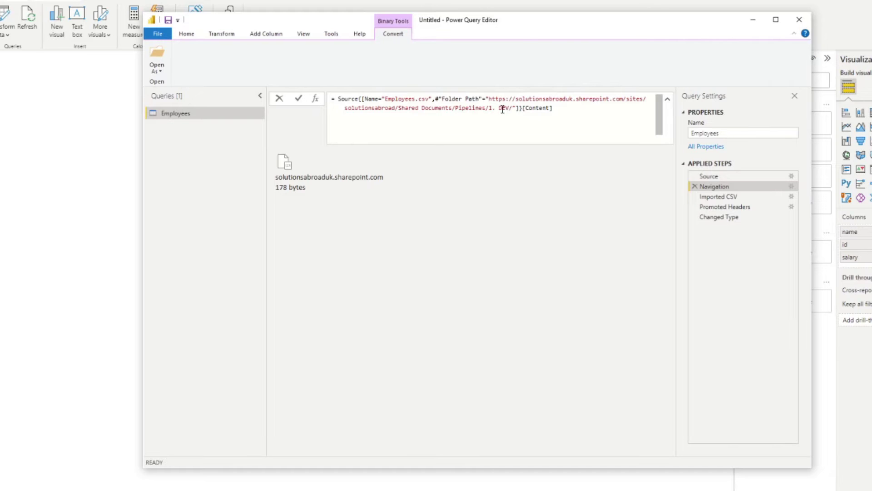
click(732, 196)
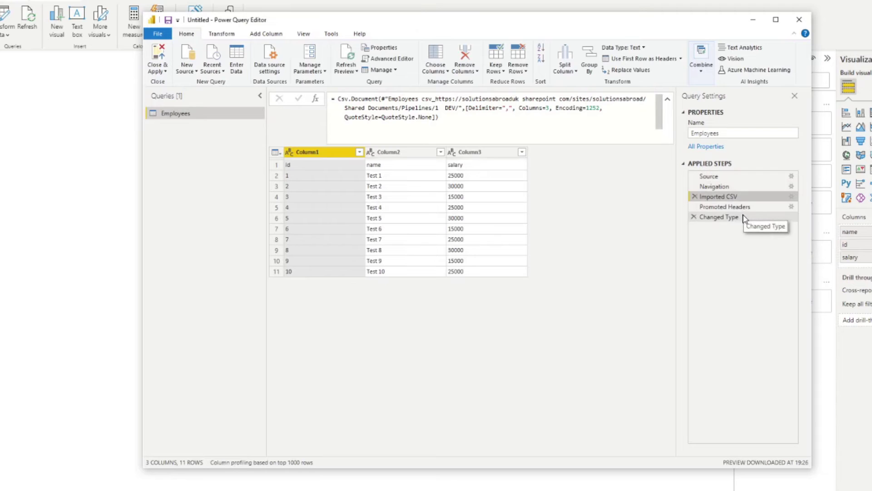
click(738, 210)
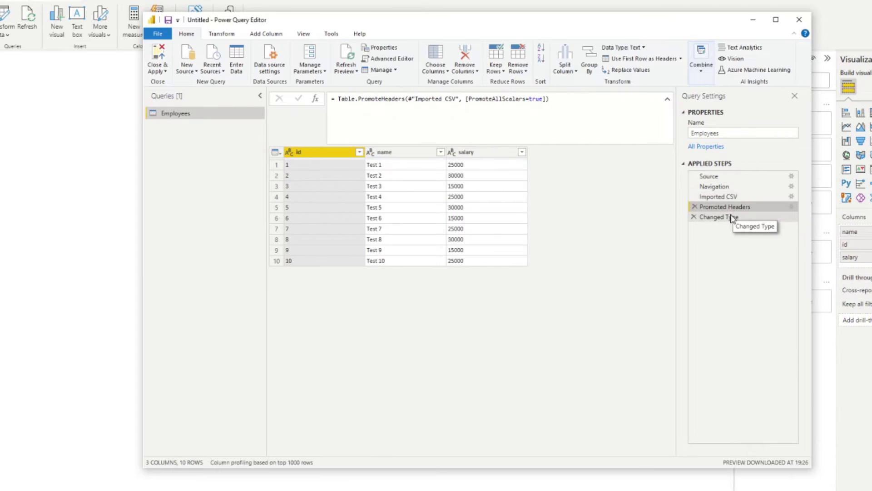
click(732, 219)
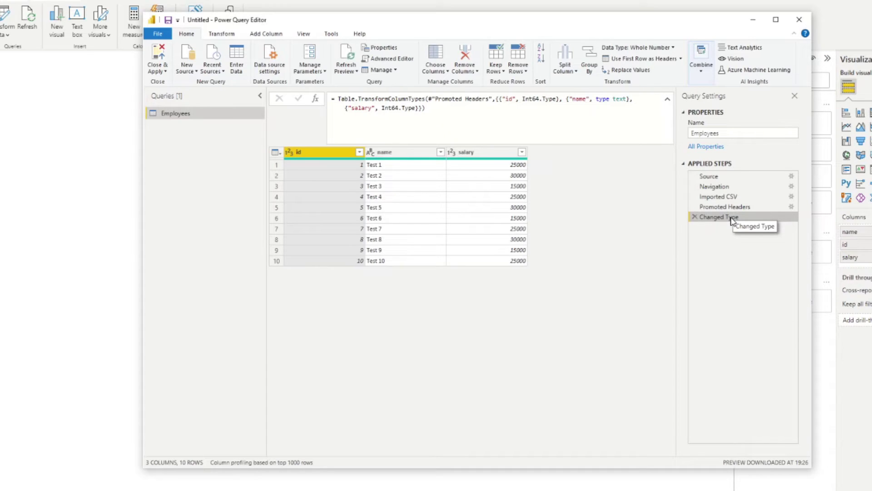
- Examine the applied steps of Employees again, focusing on the SharePoint folder path within the Navigation step's formula
click(740, 177)
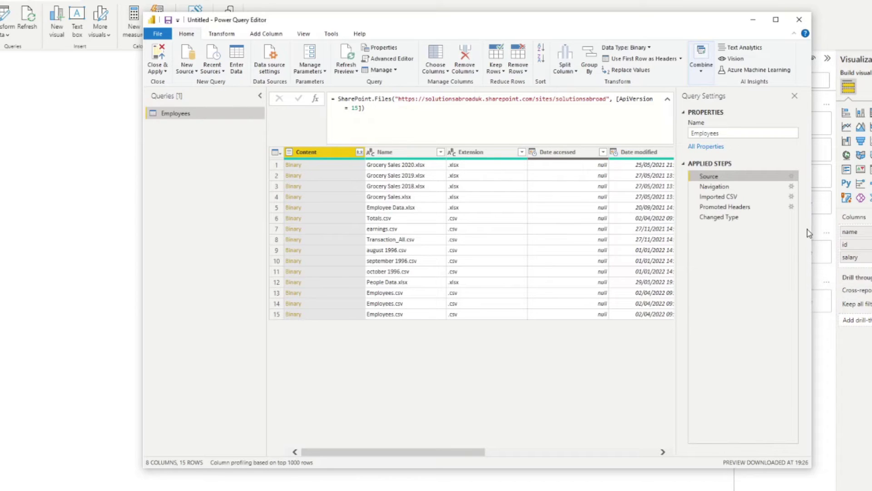
click(762, 201)
click(756, 207)
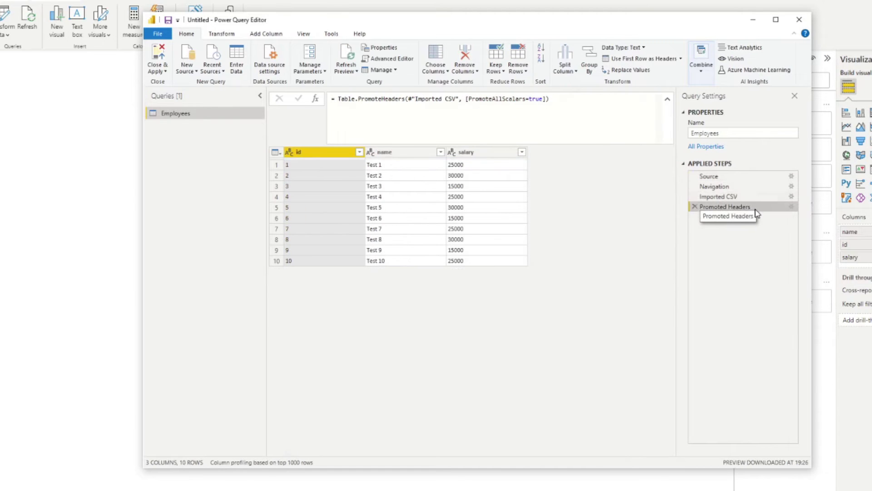
click(754, 219)
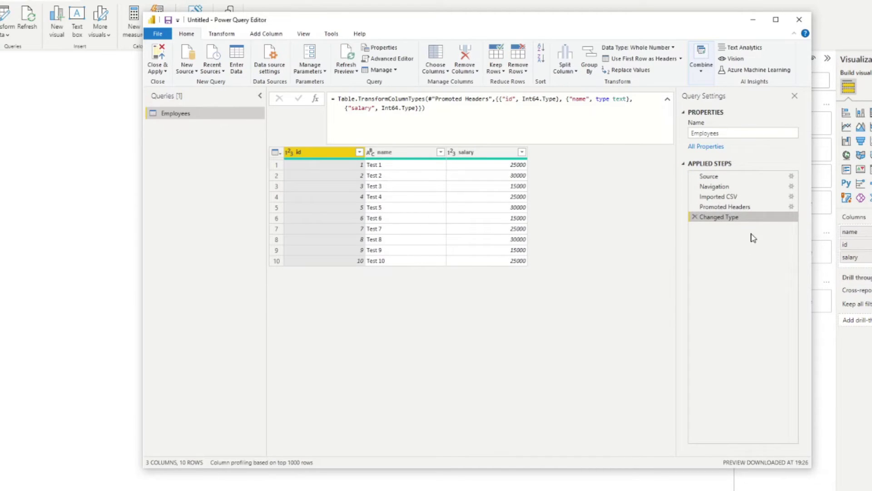
click(745, 189)
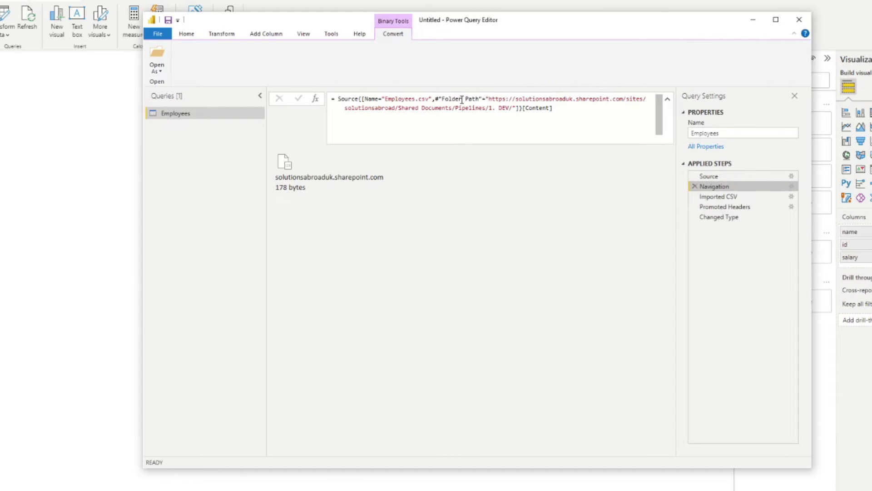
drag(489, 99, 512, 109)
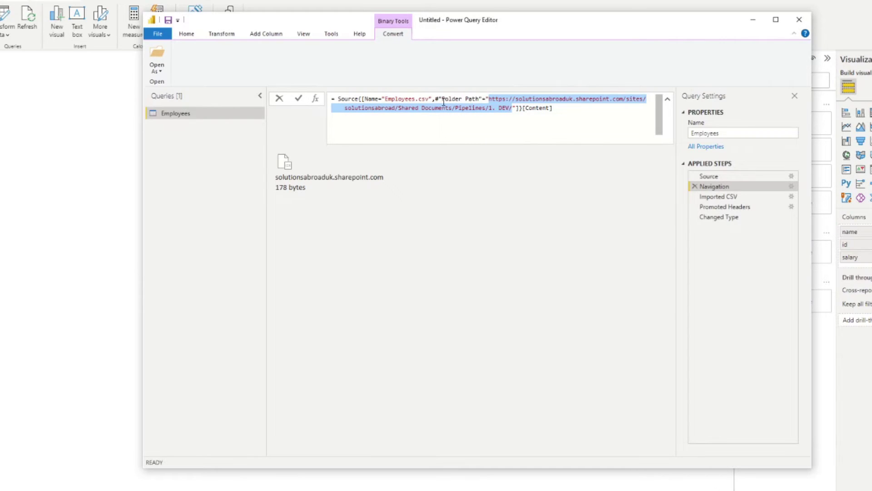
click(503, 108)
click(512, 108)
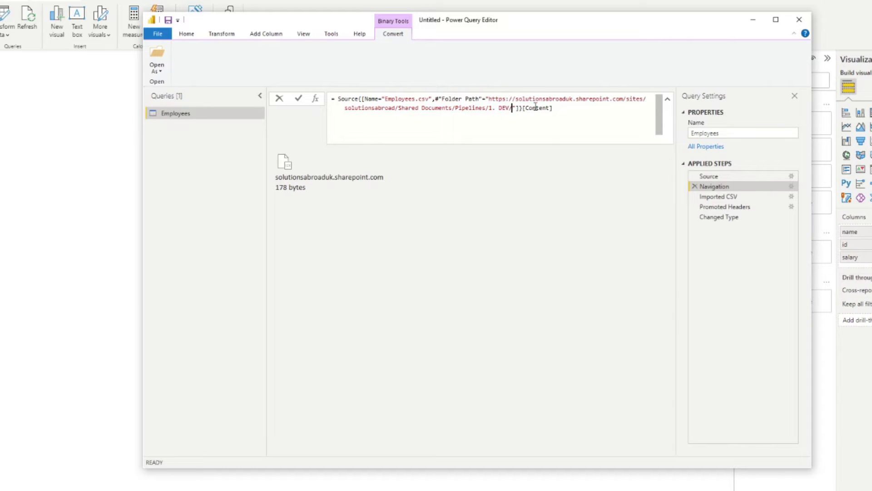
click(742, 230)
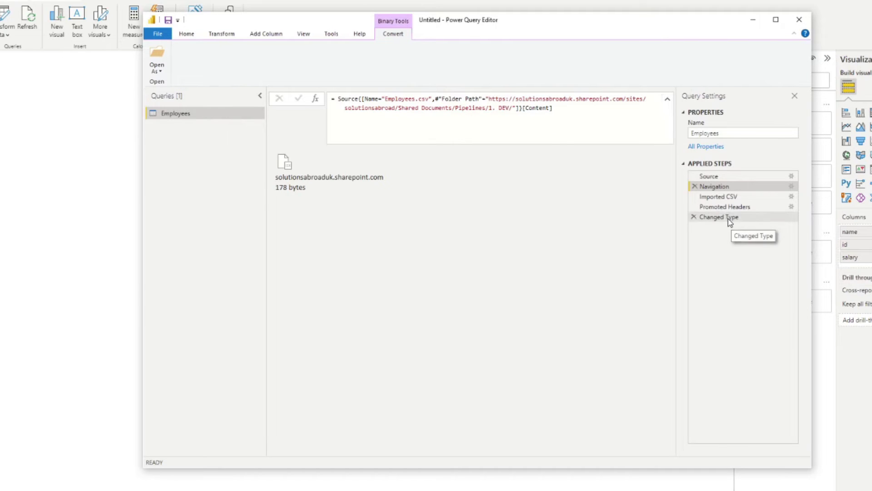
- Inspect the name and salary values that the Changed Type step outputs from the DEV folder file
click(729, 219)
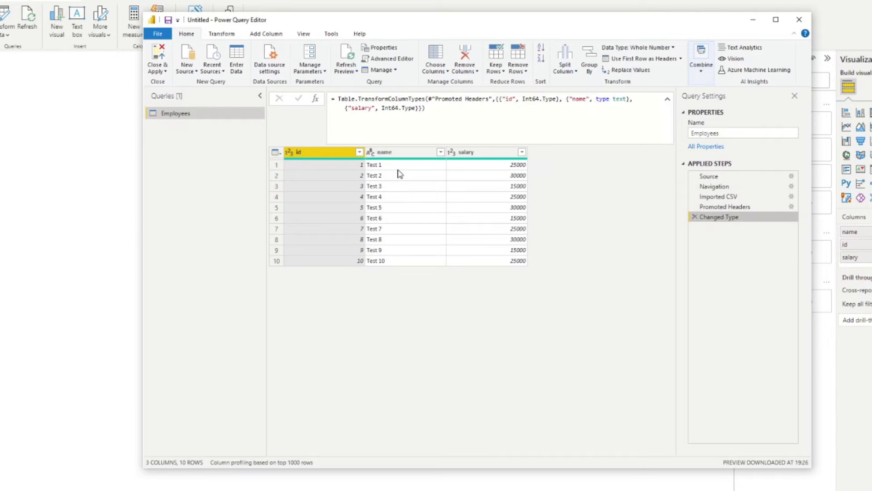
click(422, 165)
click(423, 187)
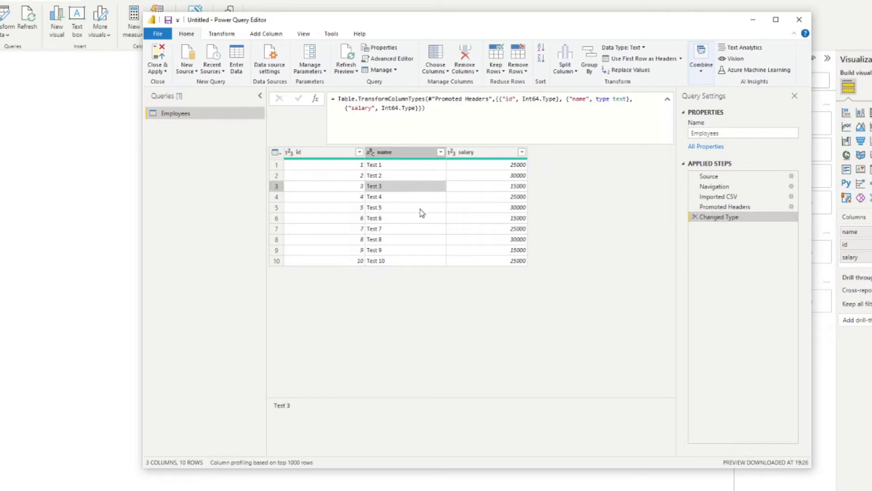
click(491, 229)
click(491, 185)
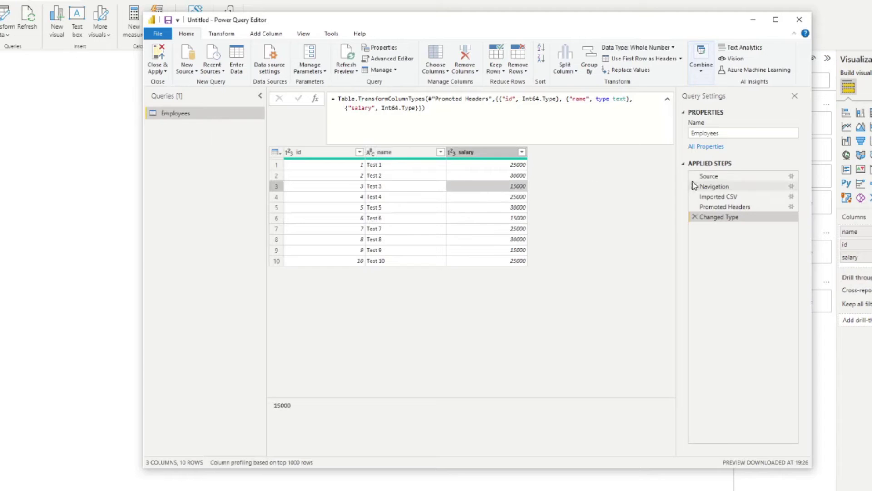
- Change the pipeline folder in the Navigation step's path to 3. PROD and apply the edited formula
click(711, 186)
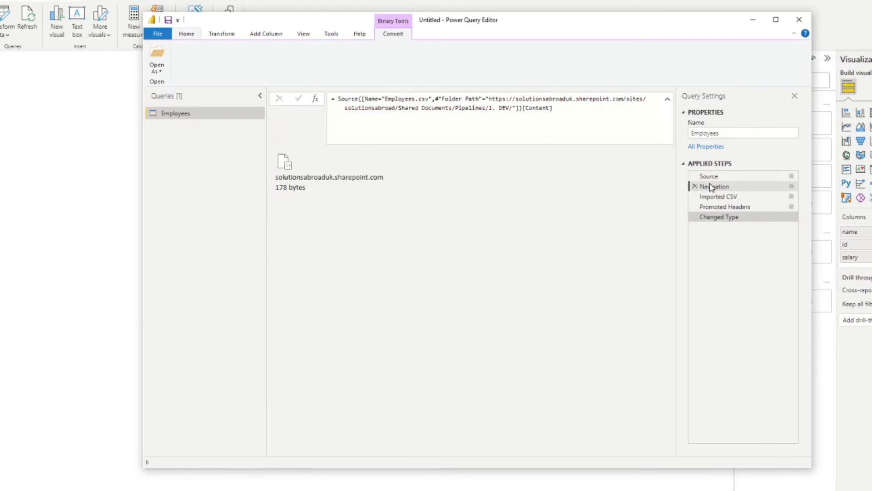
click(511, 109)
key(BackSpace)
key(BackSpace)
key(BackSpace)
key(BackSpace)
key(BackSpace)
key(BackSpace)
text(3. PROD)
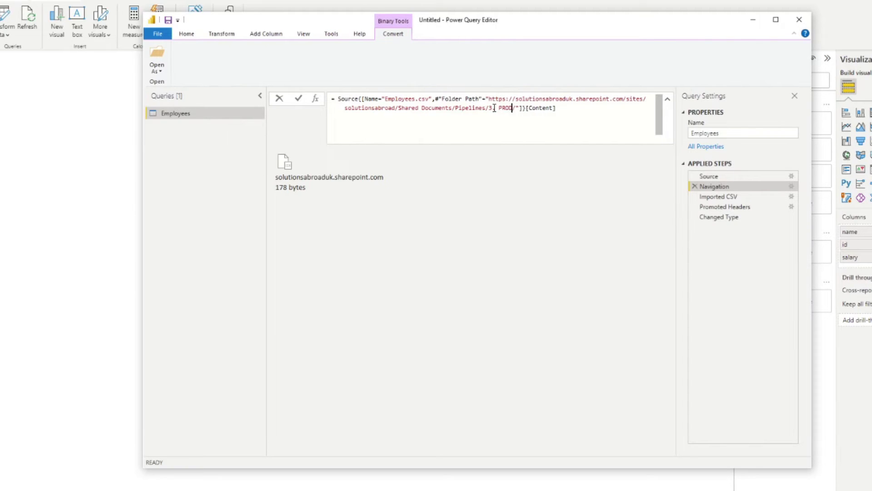
drag(489, 109, 516, 109)
click(574, 107)
key(Return)
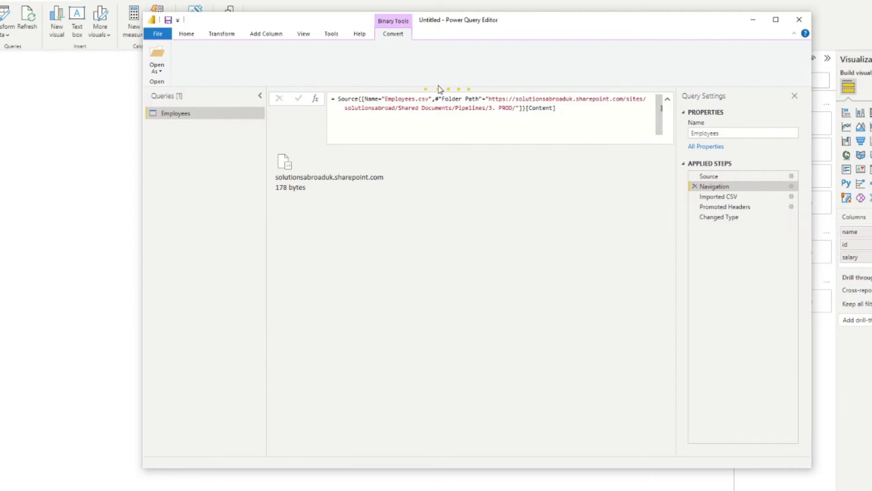
- Look through the employee records that the Changed Type step outputs from the PROD folder file
click(724, 218)
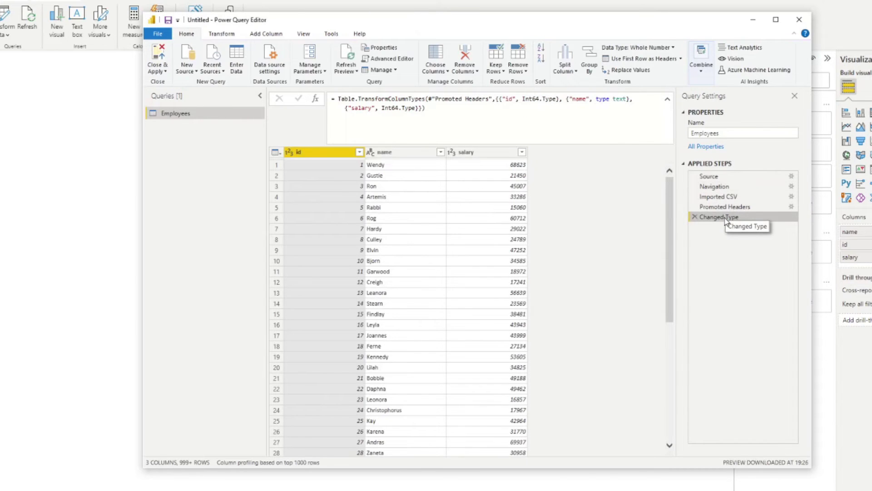
scroll(382, 208, down, 13)
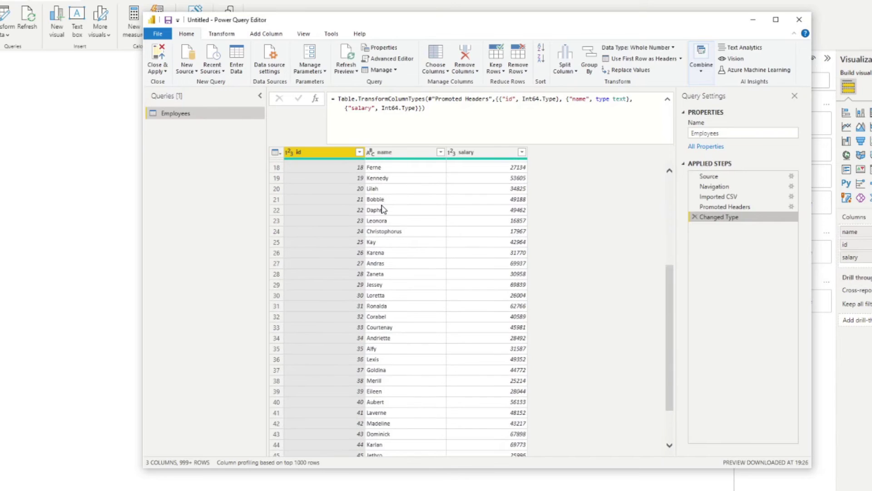
scroll(387, 209, down, 10)
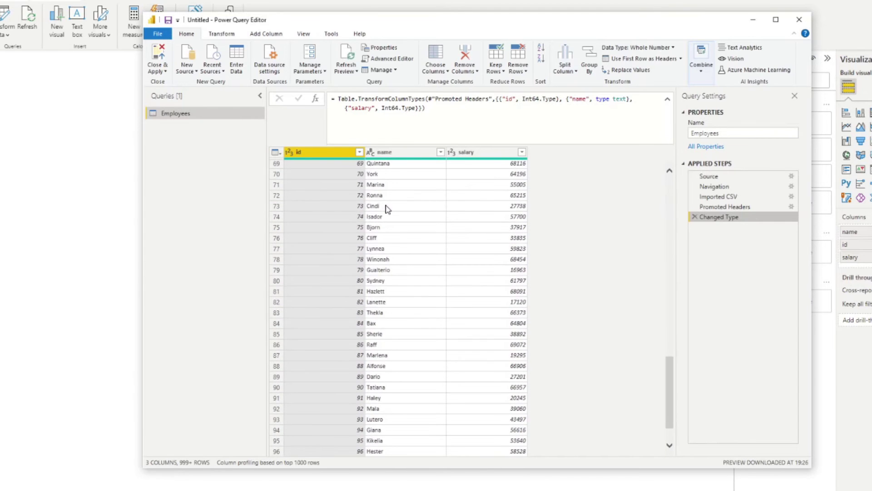
scroll(387, 209, down, 7)
scroll(386, 209, down, 18)
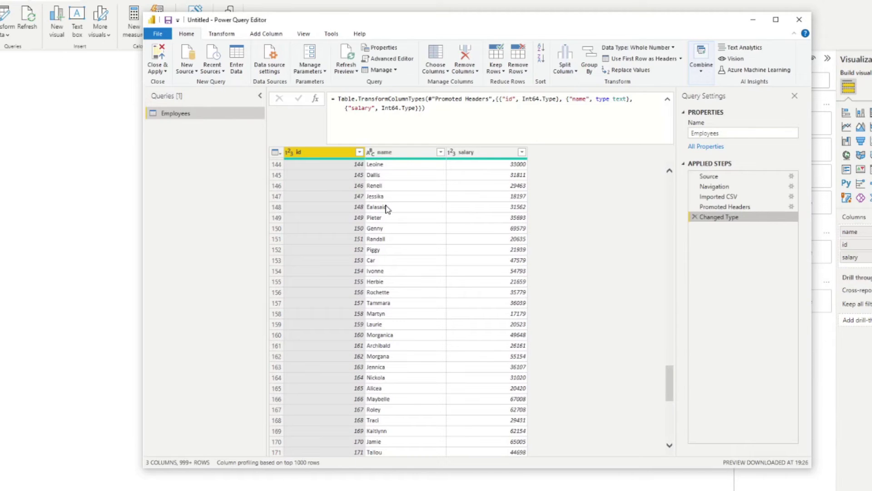
- Create a new required parameter named FileSource with the type Text
click(729, 187)
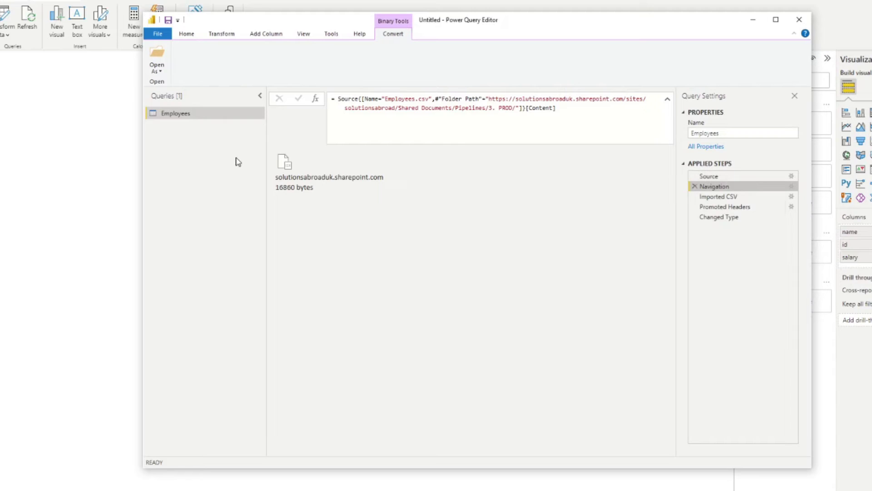
right_click(214, 138)
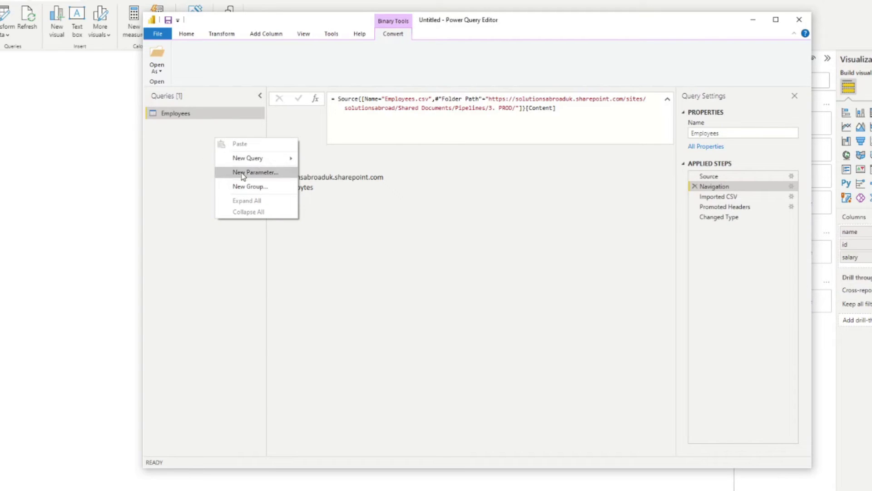
click(190, 132)
right_click(191, 133)
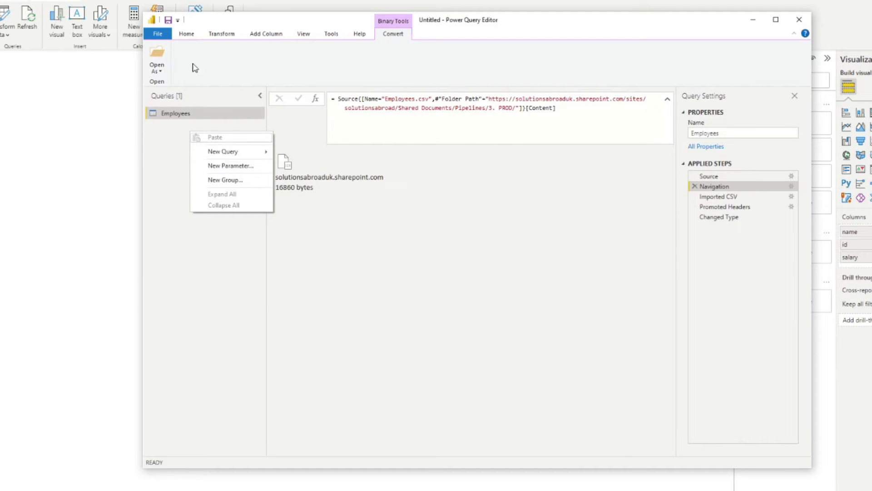
click(189, 36)
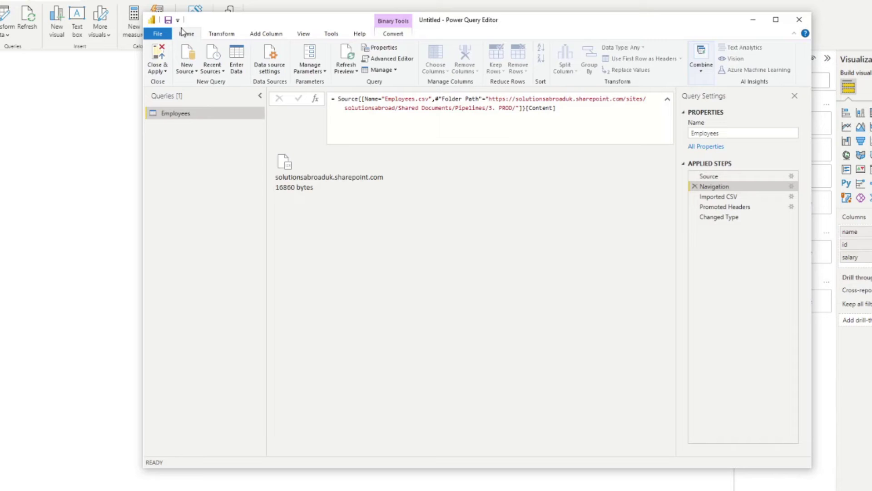
click(316, 70)
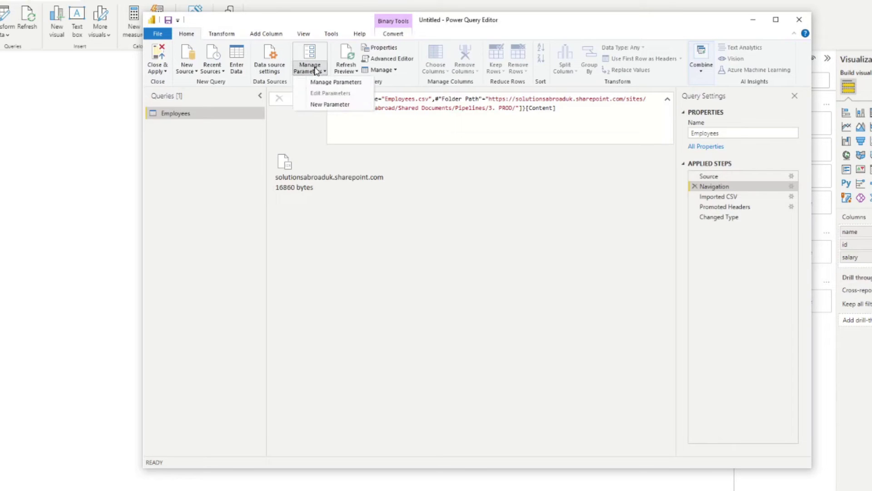
click(325, 104)
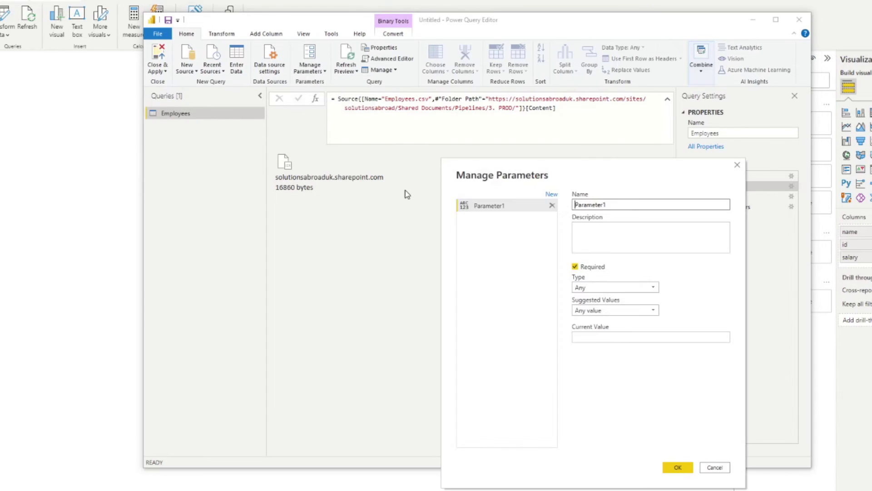
double_click(611, 206)
text(FileSource)
click(587, 244)
click(626, 287)
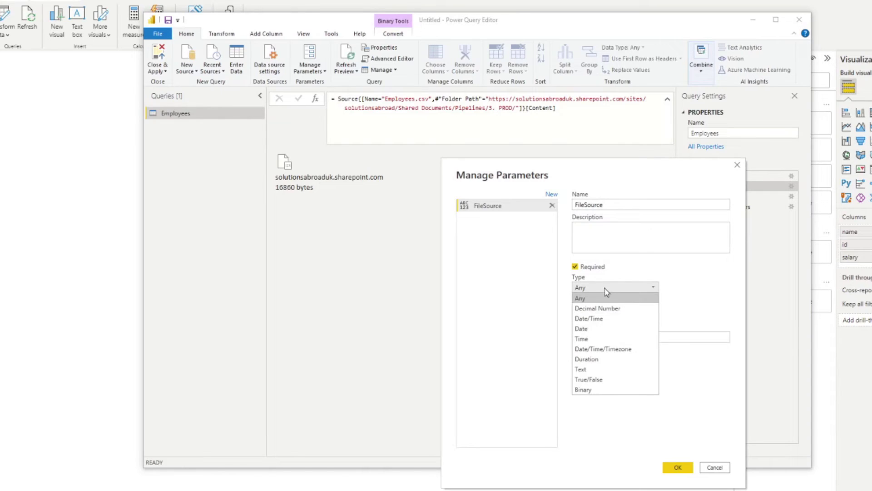
click(586, 369)
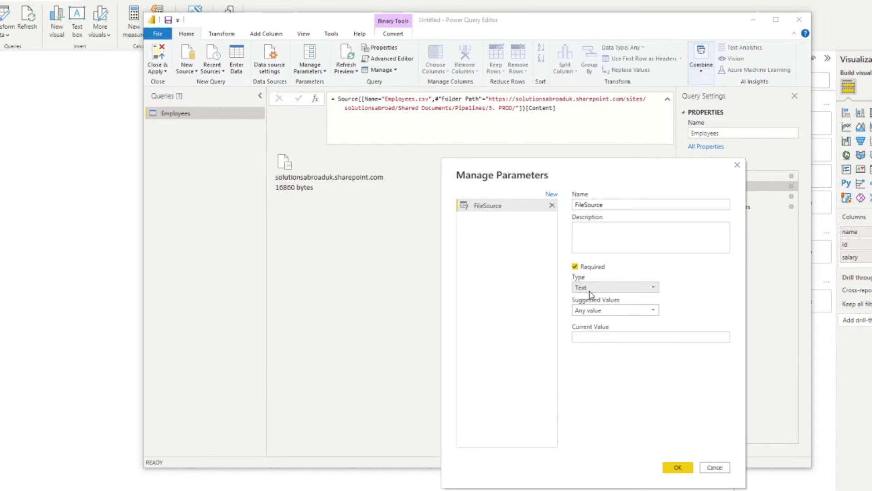
- Set the FileSource suggested values to List of values and enter 1. TEST and 2. TEST as the first two entries
click(636, 311)
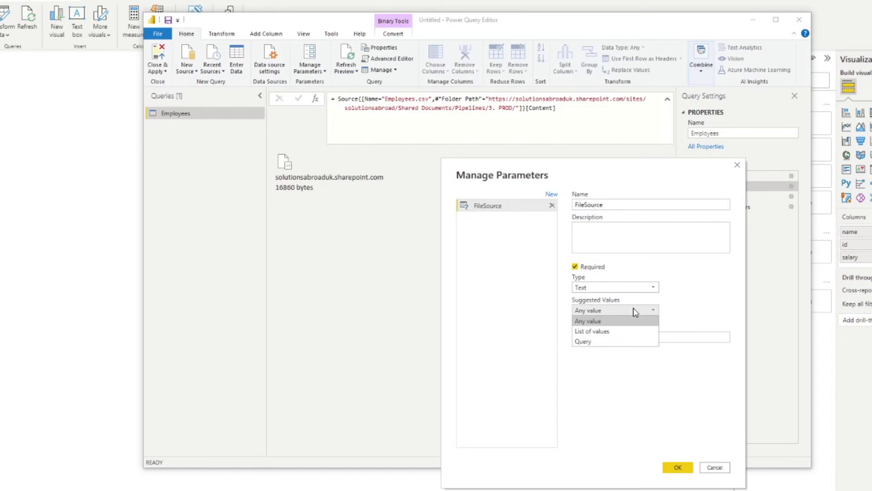
click(678, 317)
click(604, 309)
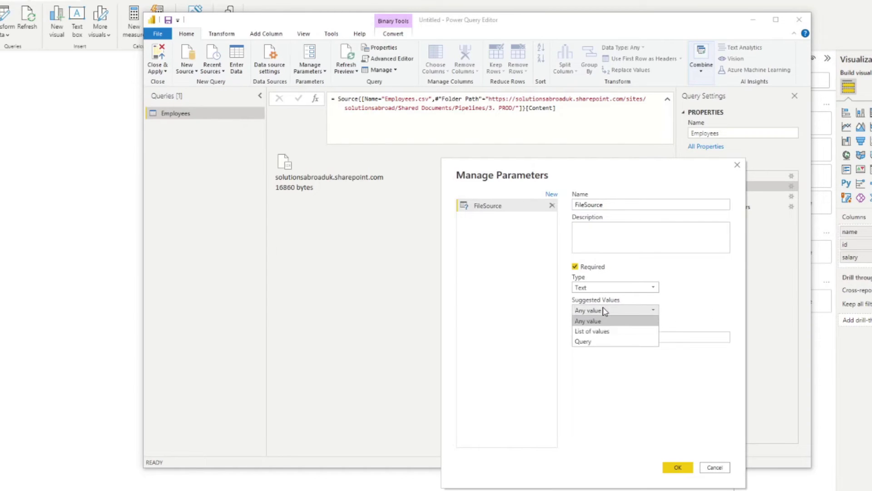
click(608, 330)
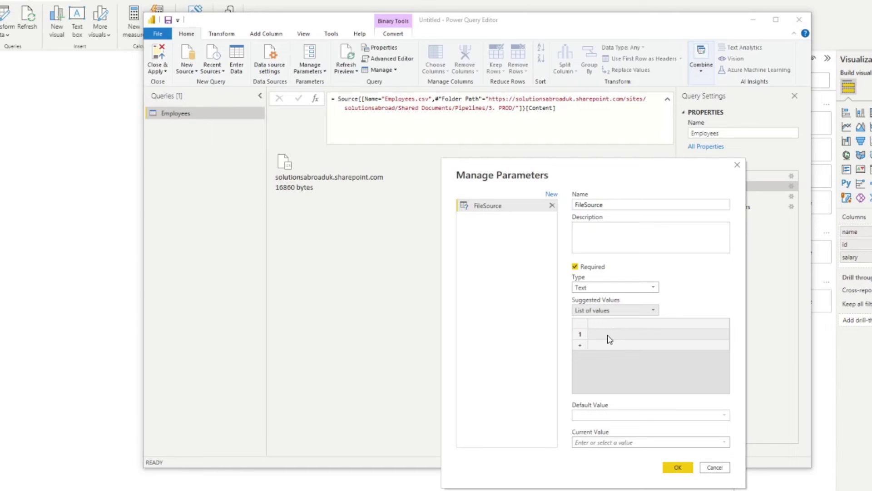
click(609, 335)
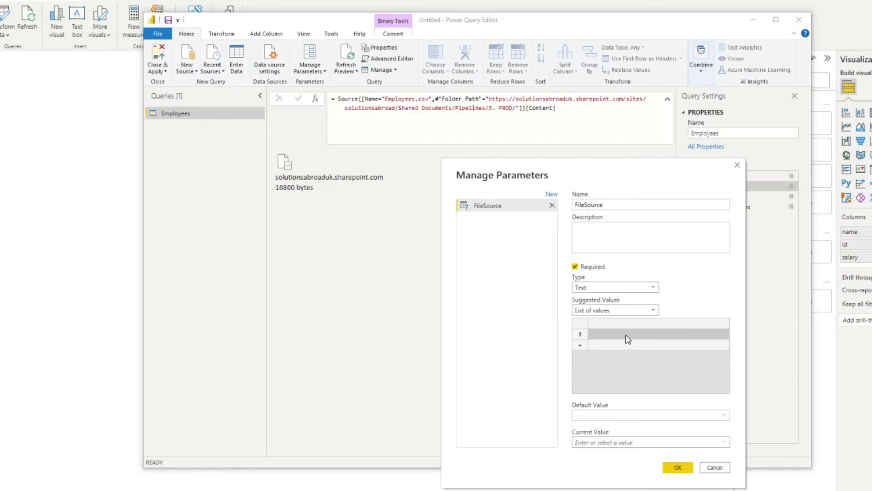
text(1. TEST)
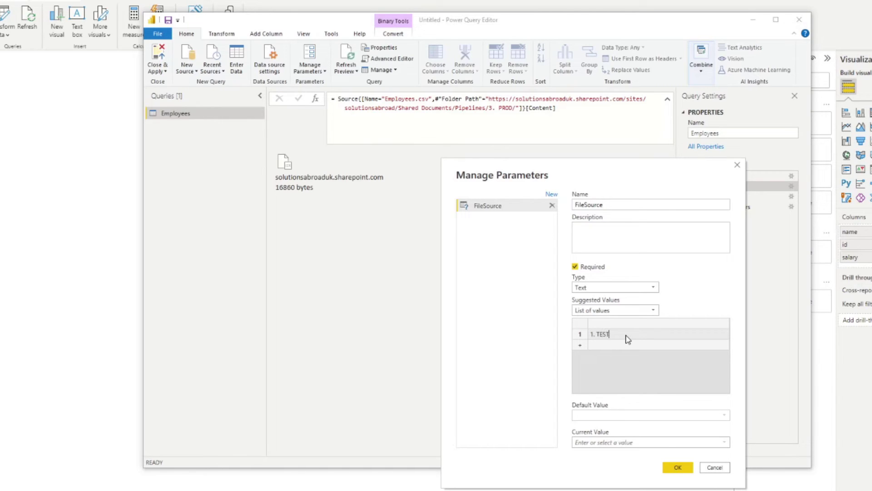
click(621, 345)
text(2. TEST)
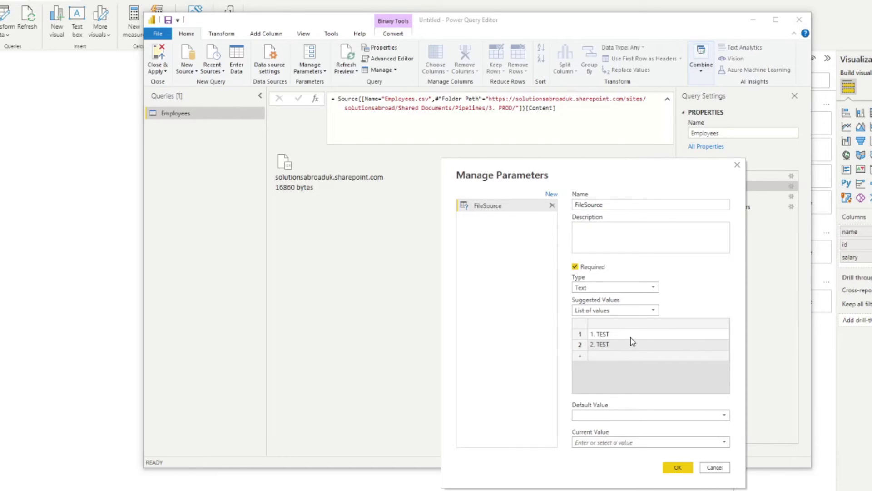
- Correct the first suggested value of FileSource to 1. DEV
click(634, 338)
key(End)
key(ctrl+shift+Left)
text(D)
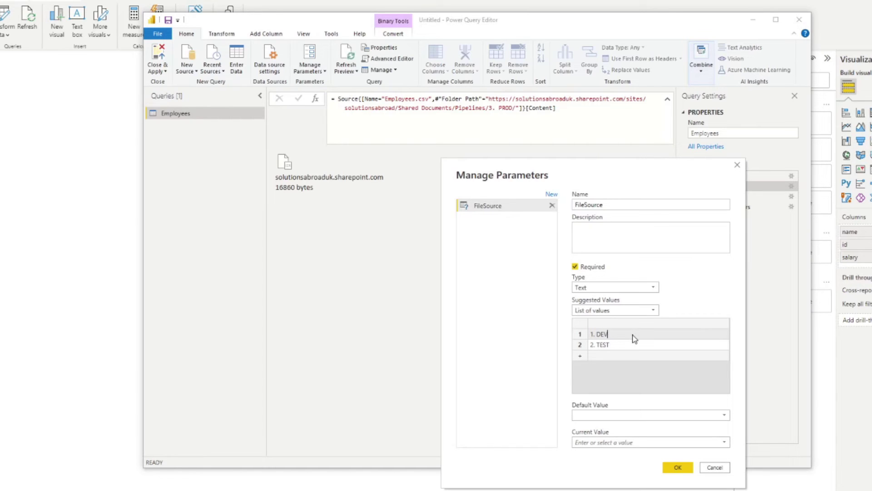
- Add 3. PROD as the third suggested value of FileSource and set the default value to 1. DEV
click(584, 356)
click(600, 357)
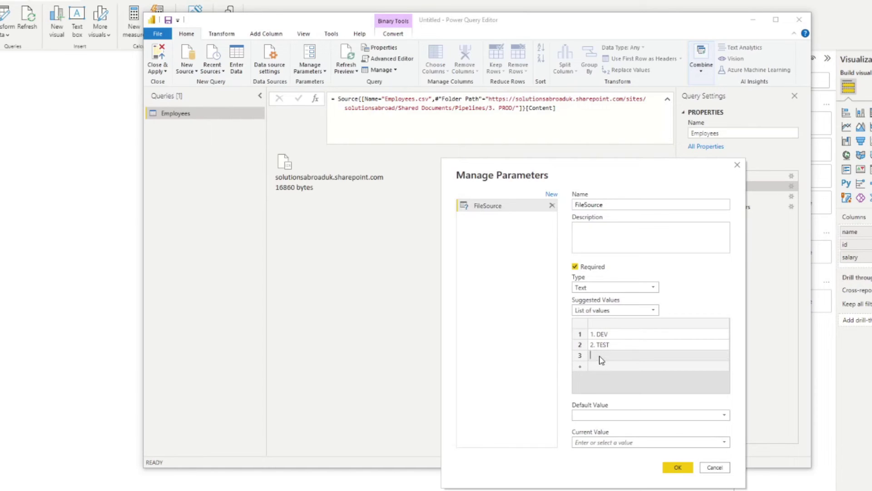
text(3. PROD)
click(623, 415)
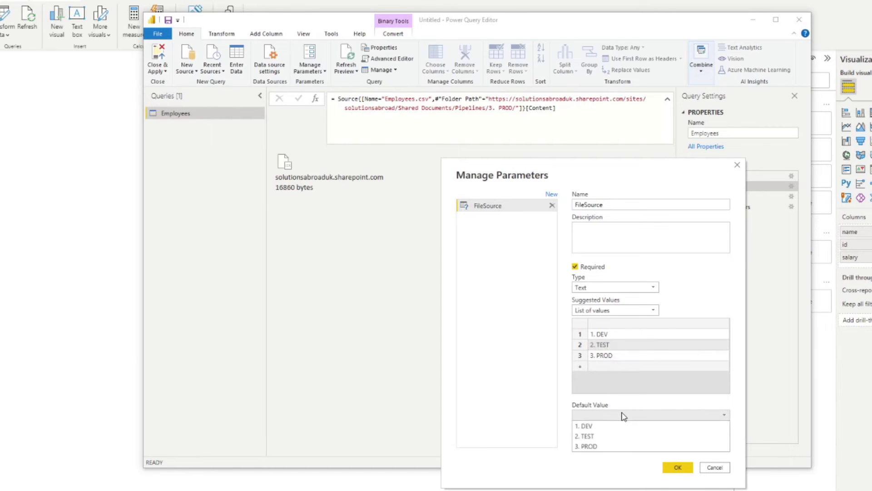
click(595, 426)
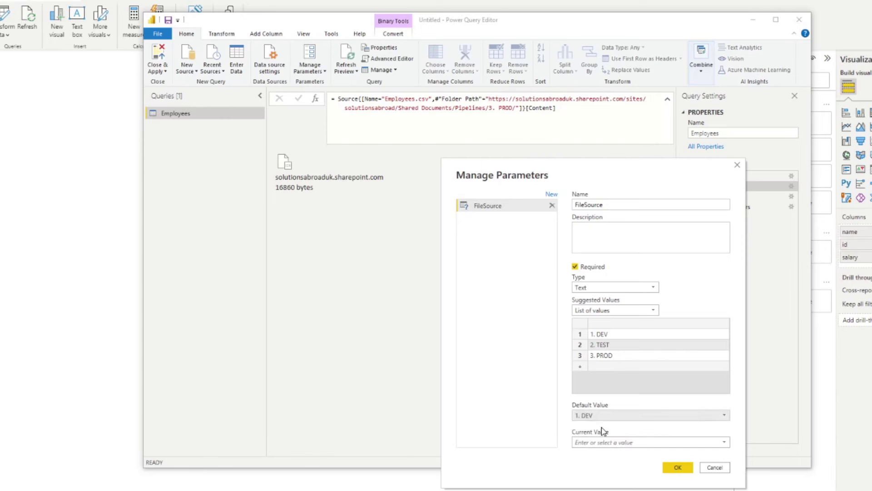
- Set the FileSource current value to 1. DEV and create the parameter
click(725, 443)
click(649, 456)
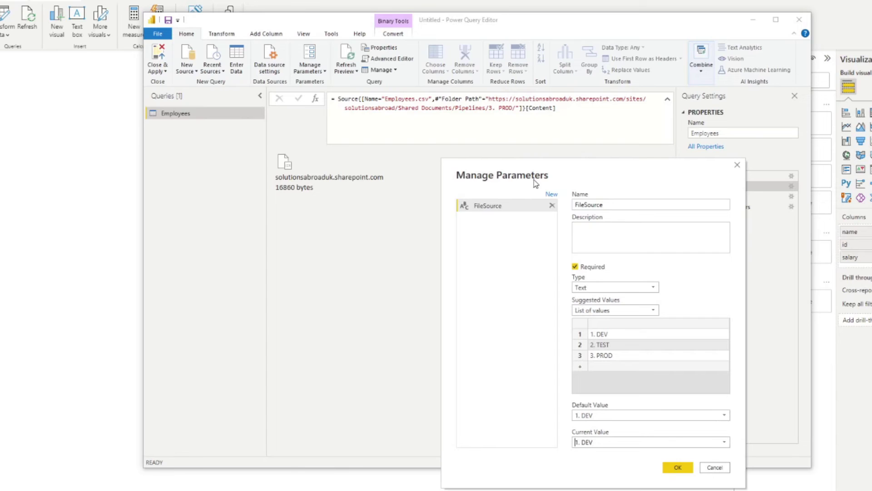
click(679, 468)
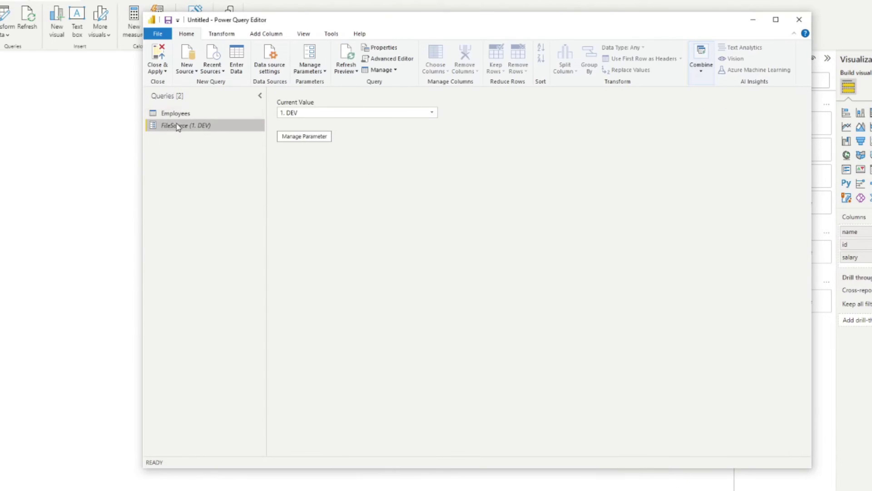
- Cycle the FileSource current value through 2. TEST and 3. PROD and back to 1. DEV
click(435, 119)
click(411, 132)
click(432, 113)
click(413, 145)
click(435, 115)
click(399, 123)
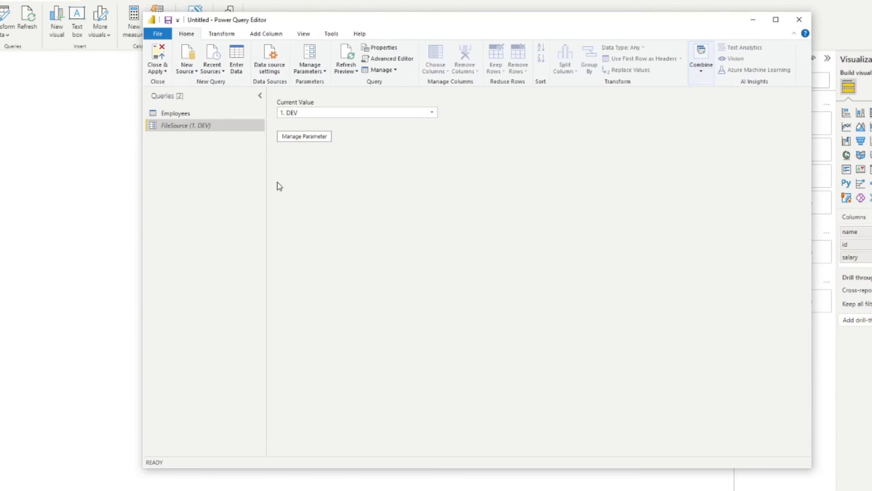
- In the Navigation step of the Employees query, remove the hard-coded 3. PROD/ from the folder path, ending the string at Pipelines/
click(185, 119)
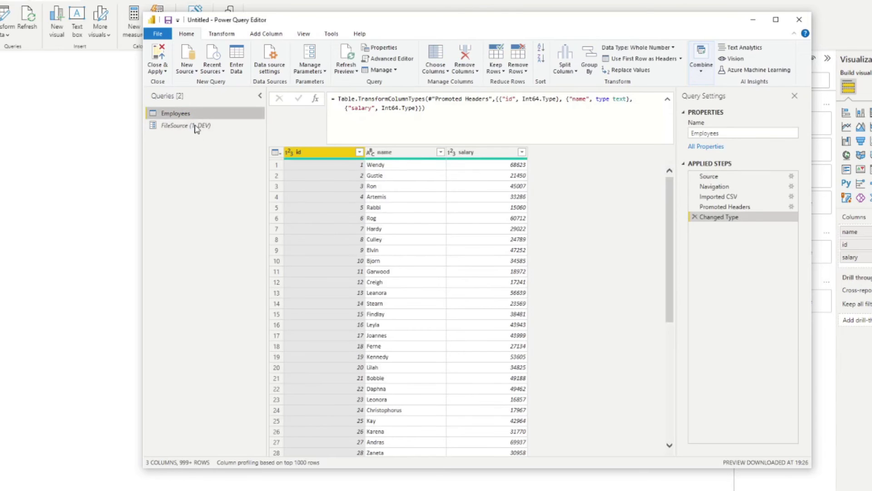
click(741, 184)
click(376, 101)
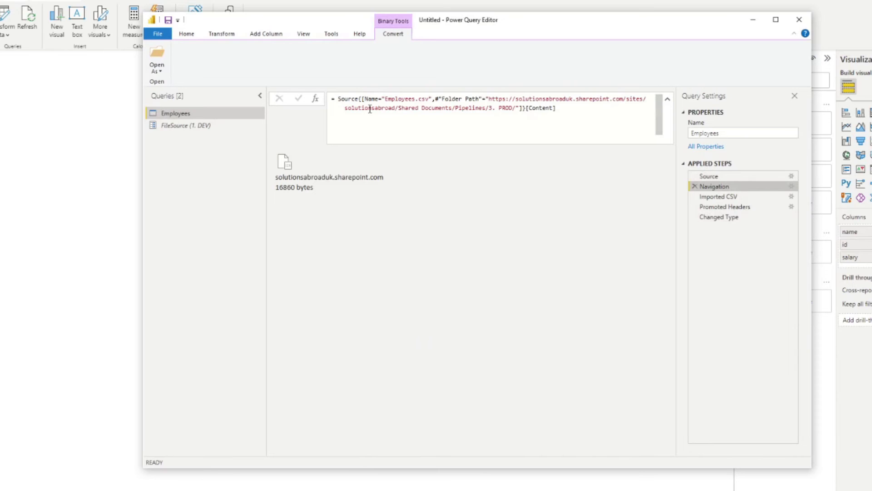
click(493, 111)
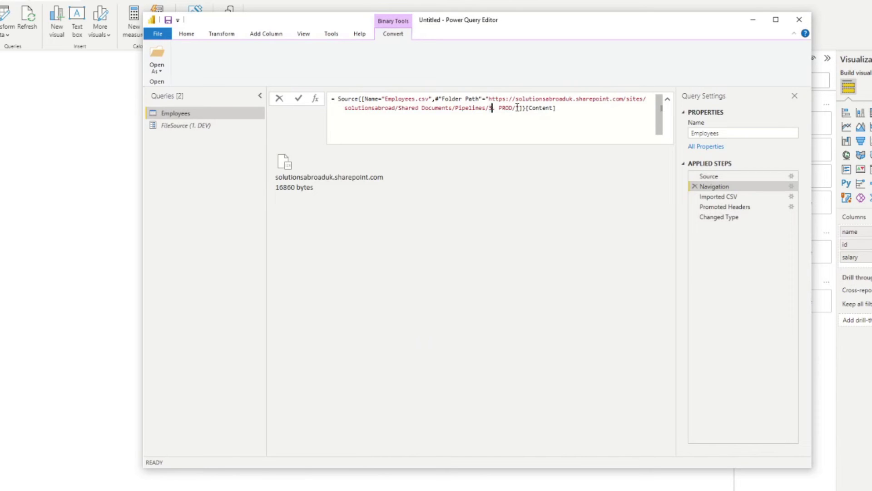
drag(519, 108, 490, 111)
click(490, 111)
drag(489, 99, 513, 109)
drag(520, 109, 489, 109)
text(")
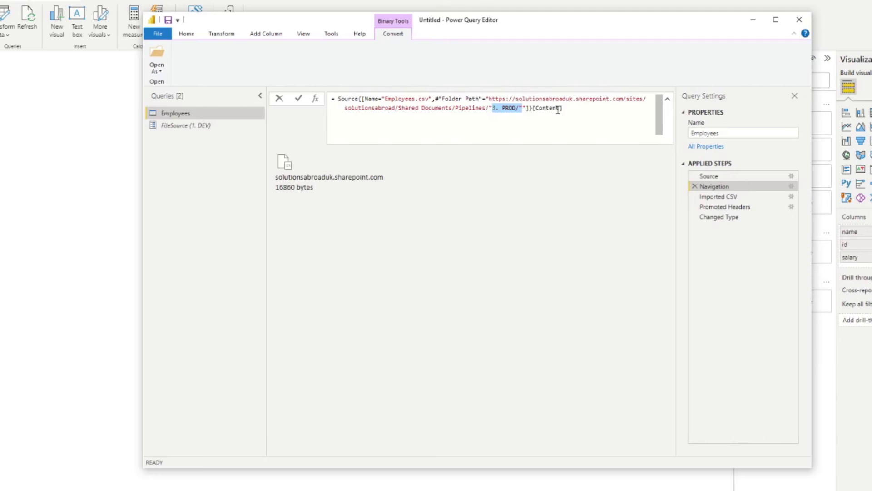
key(BackSpace)
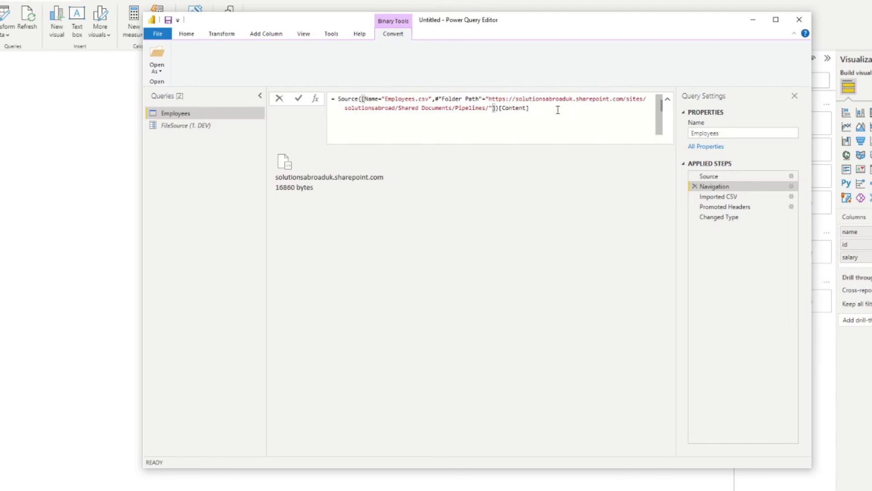
- Append & FileSource & "/" to the Navigation step's folder path and preview the data at the Changed Type step
text(&)
text(FileSource)
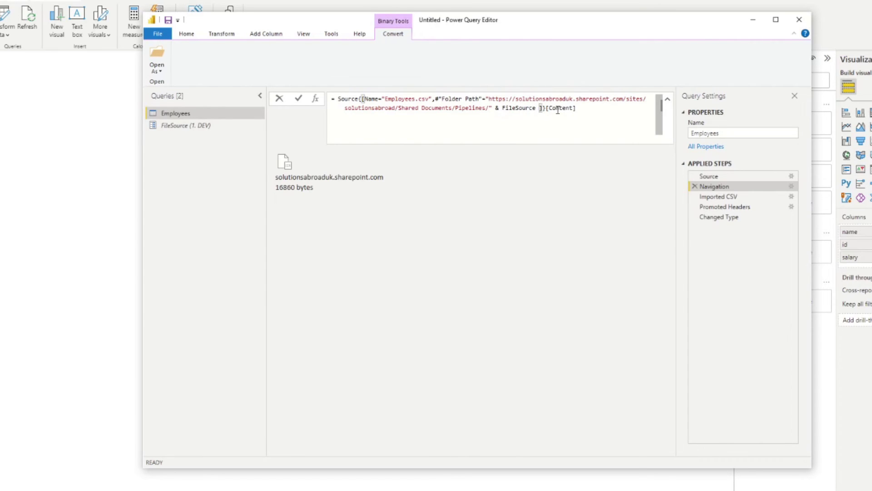
text( & "/)
key(Return)
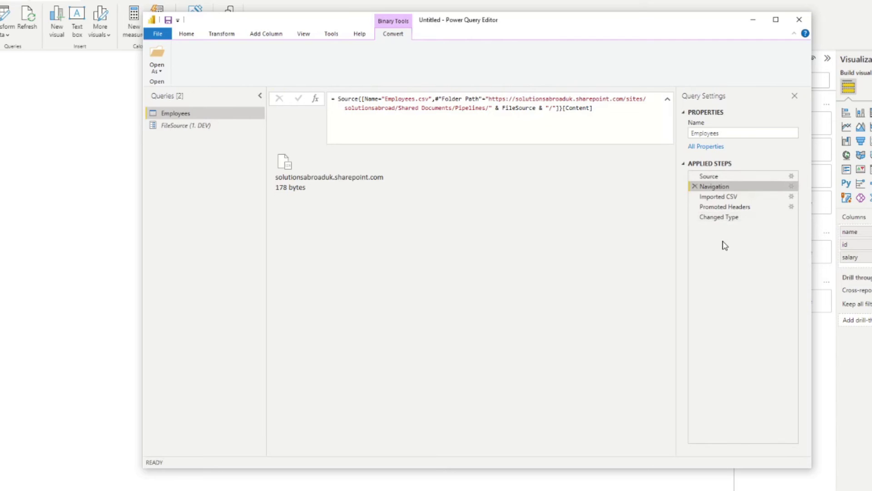
click(728, 219)
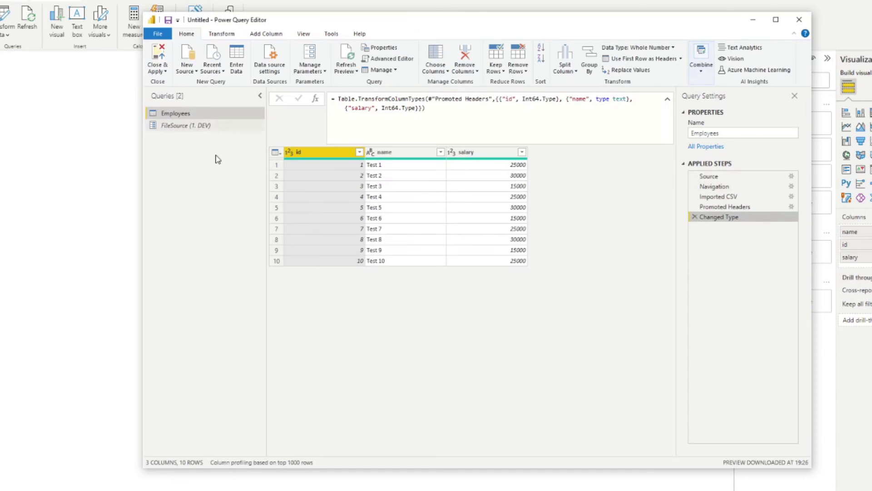
- Switch FileSource to 2. TEST and examine the names in the Employees query preview
click(232, 126)
click(432, 113)
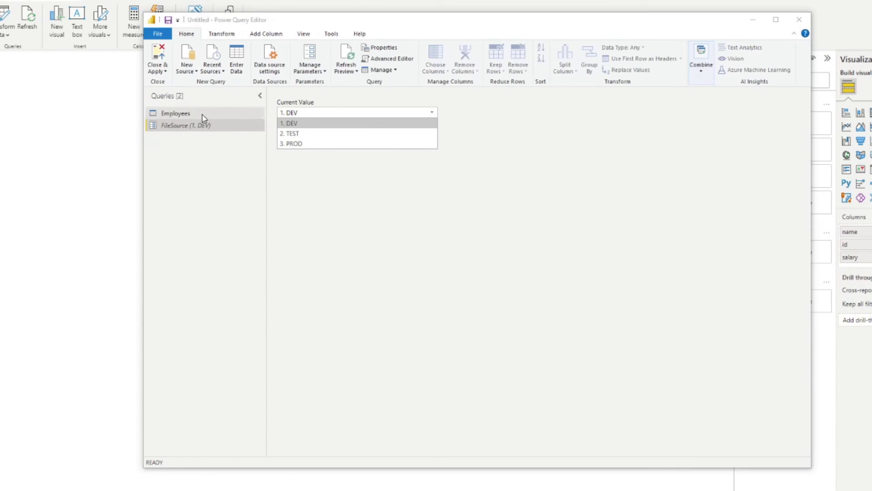
click(320, 132)
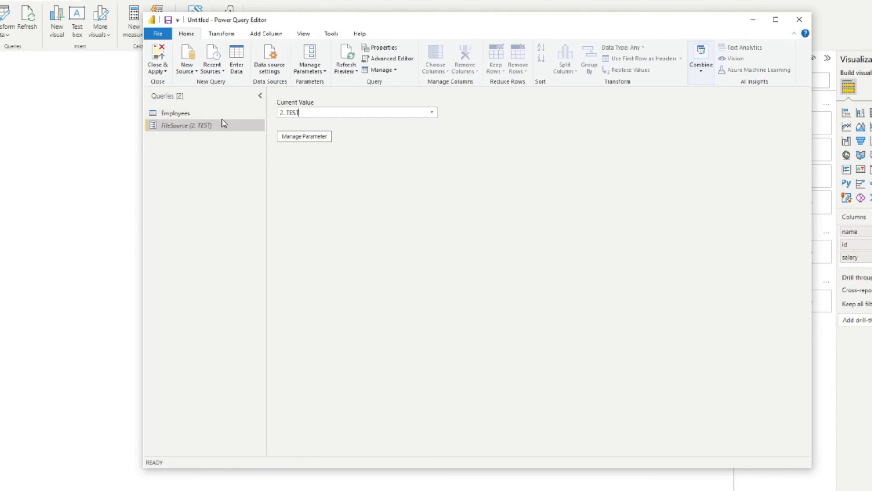
click(183, 117)
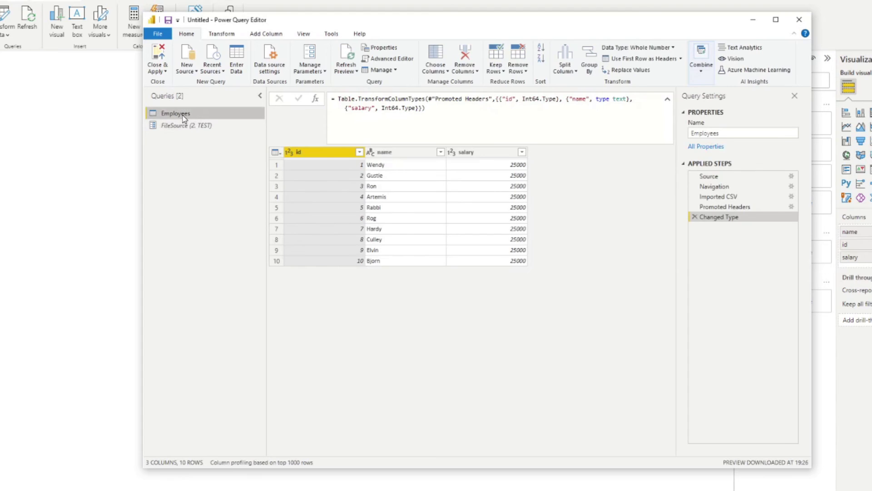
click(414, 167)
click(414, 186)
click(415, 230)
click(420, 262)
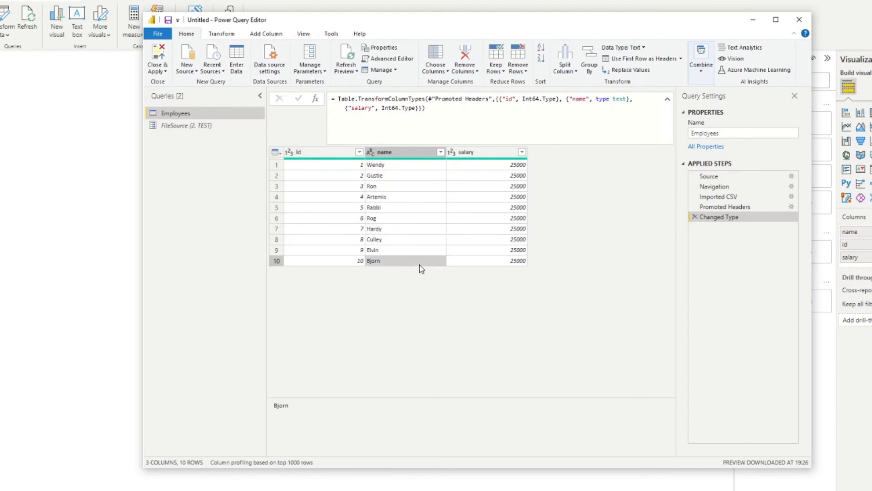
- Switch FileSource to 3. PROD and look through the rows of the Employees query preview
click(166, 123)
click(433, 113)
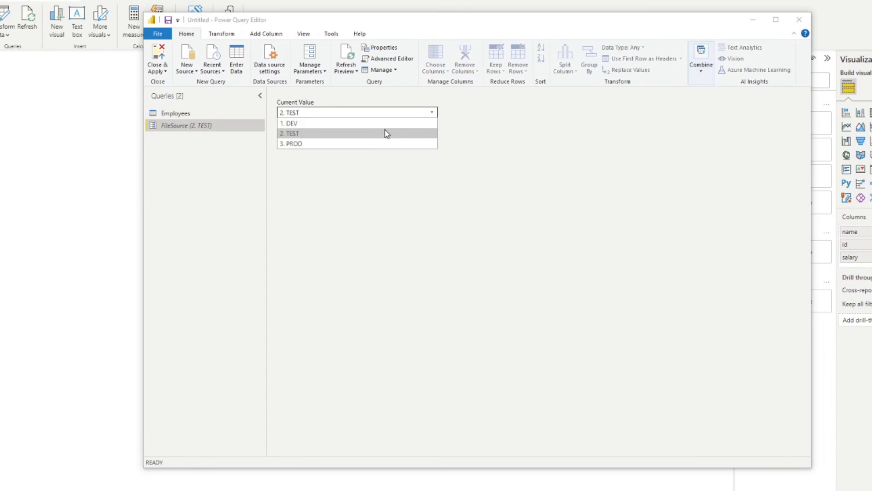
click(367, 144)
click(172, 113)
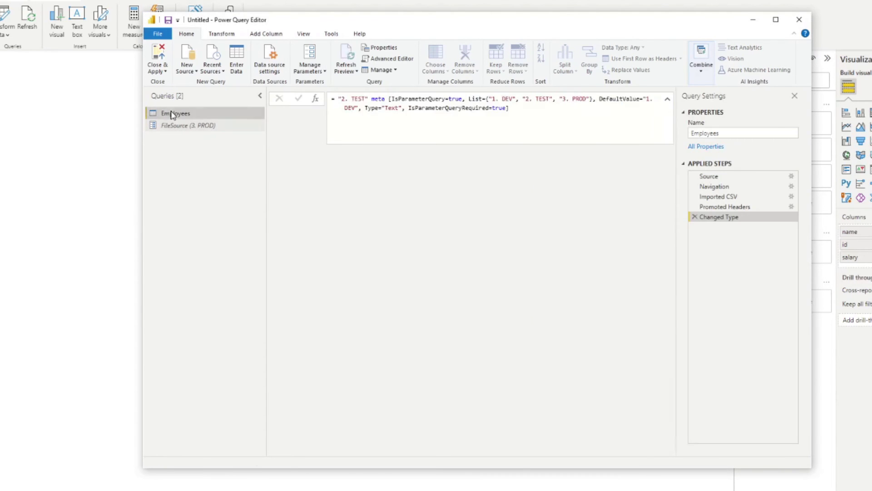
scroll(462, 257, down, 9)
scroll(462, 257, down, 4)
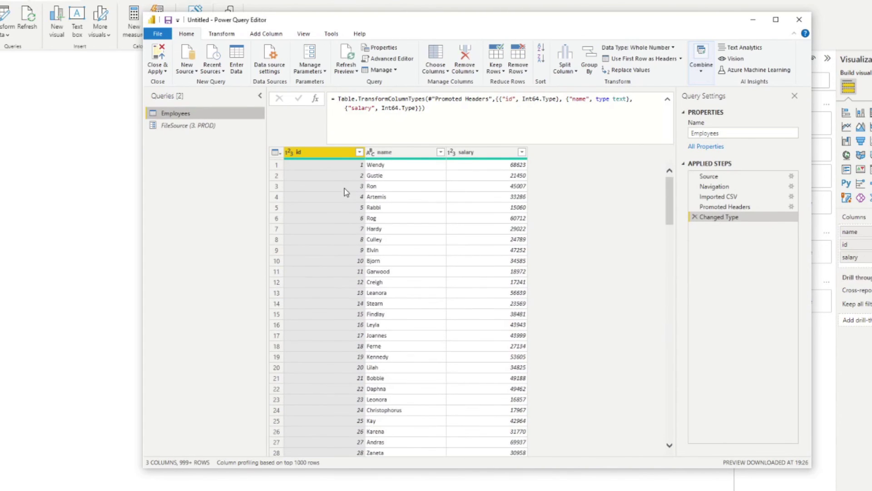
- Set FileSource back to 1. DEV, then close the query editor and apply the changes to the report
click(203, 126)
click(429, 113)
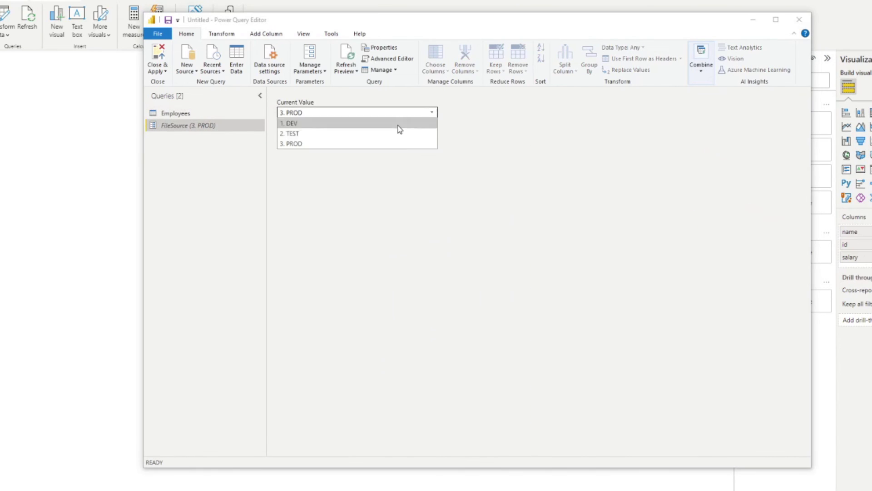
click(354, 131)
click(188, 116)
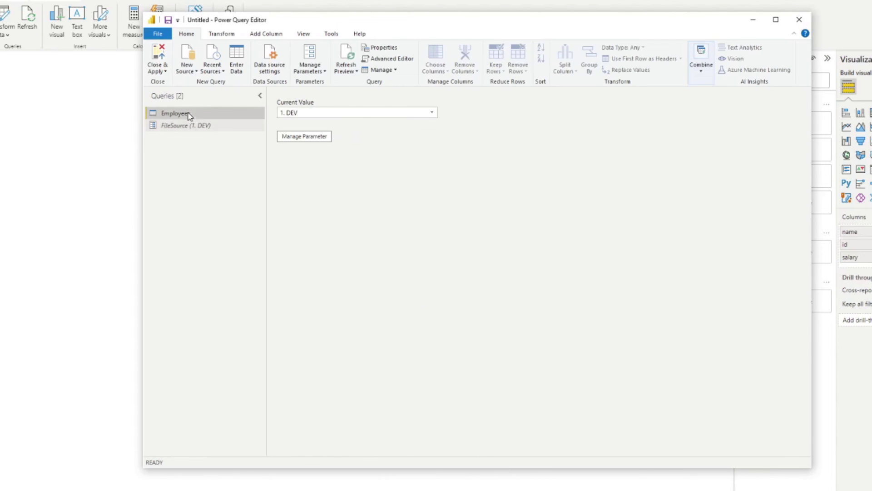
click(157, 51)
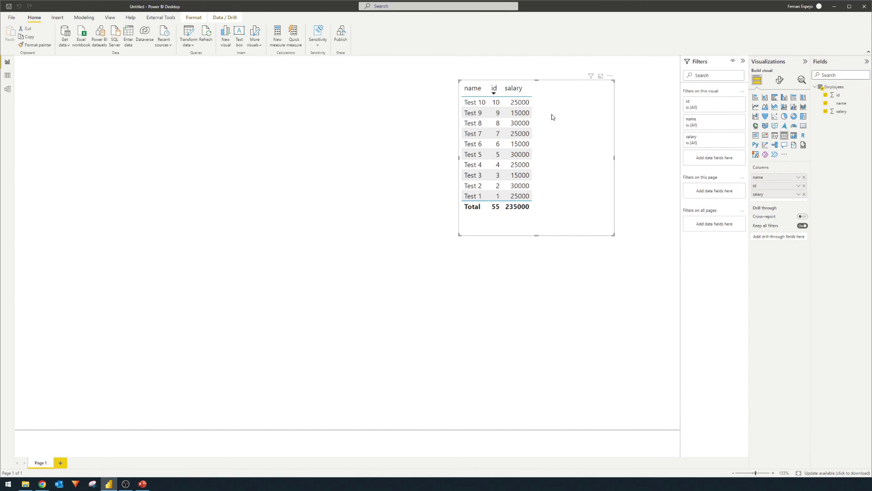
- Edit the FileSource parameter from the report to 3. PROD with the changes applied, and make the employee table visual taller
scroll(176, 39, down, 2)
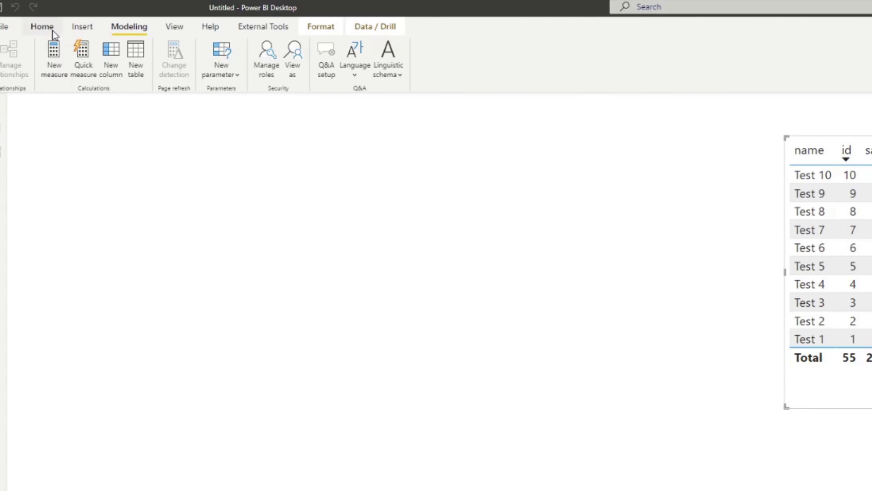
click(52, 30)
click(312, 77)
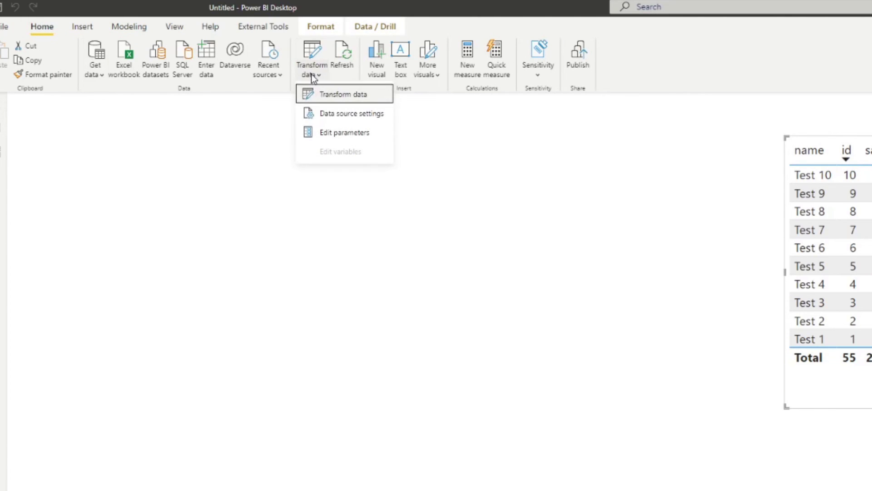
click(340, 132)
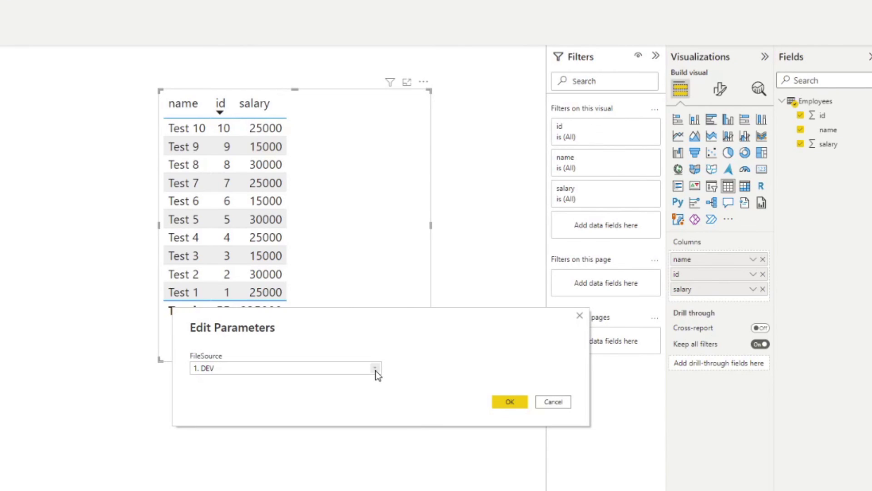
click(368, 367)
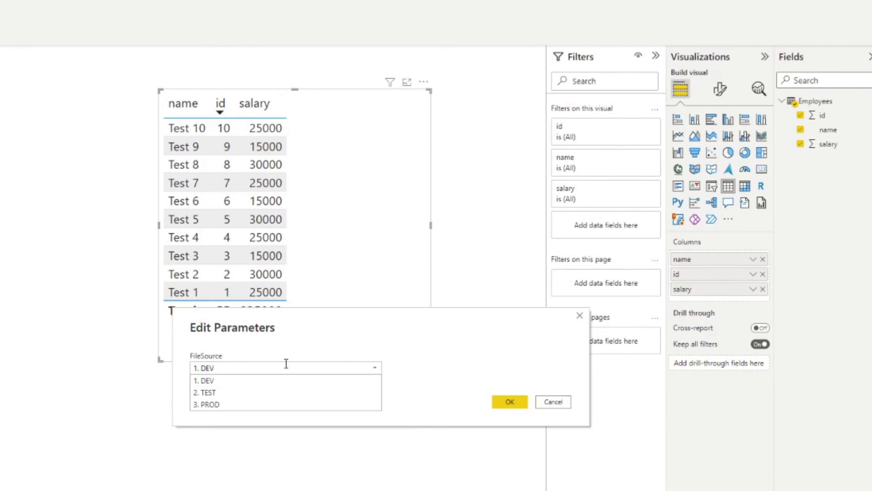
click(217, 404)
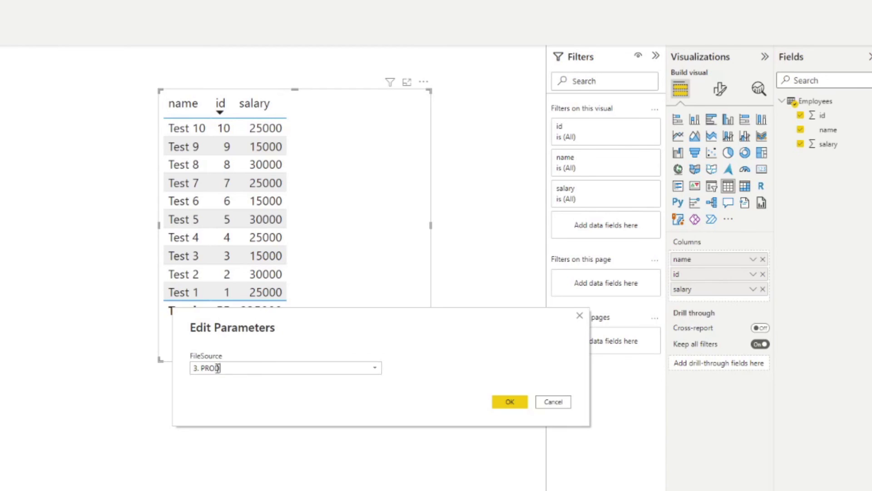
click(501, 403)
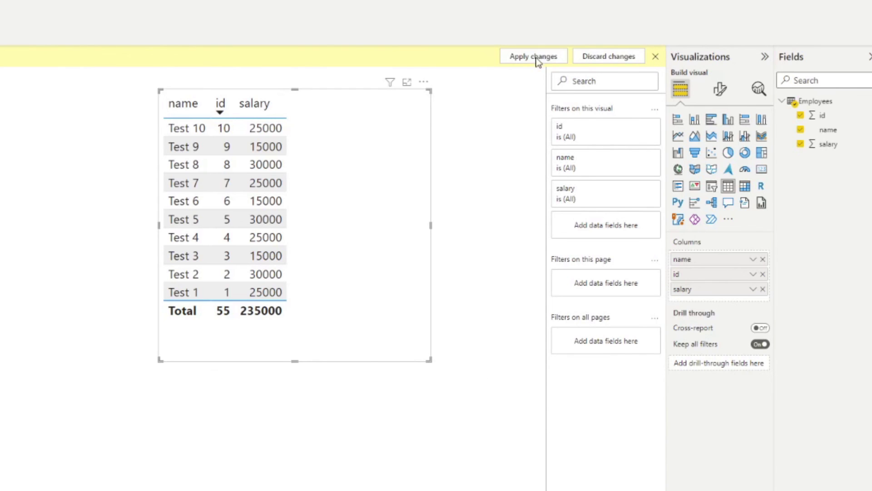
click(538, 60)
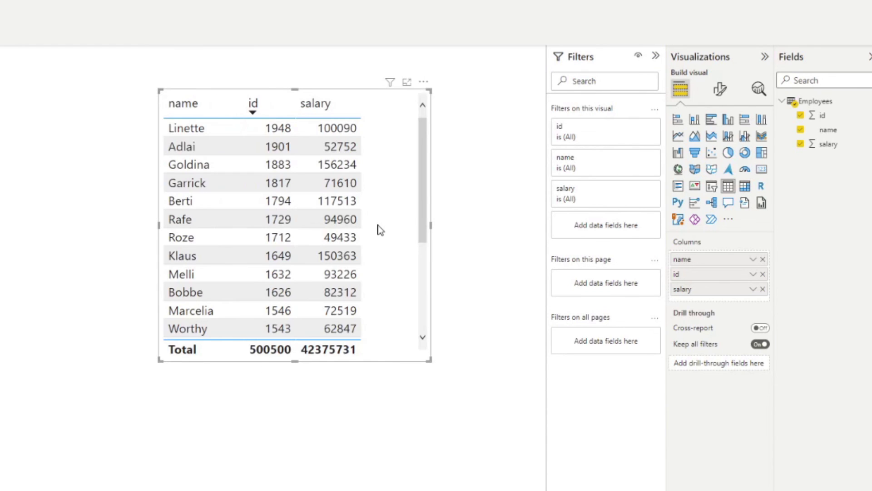
drag(430, 361, 443, 490)
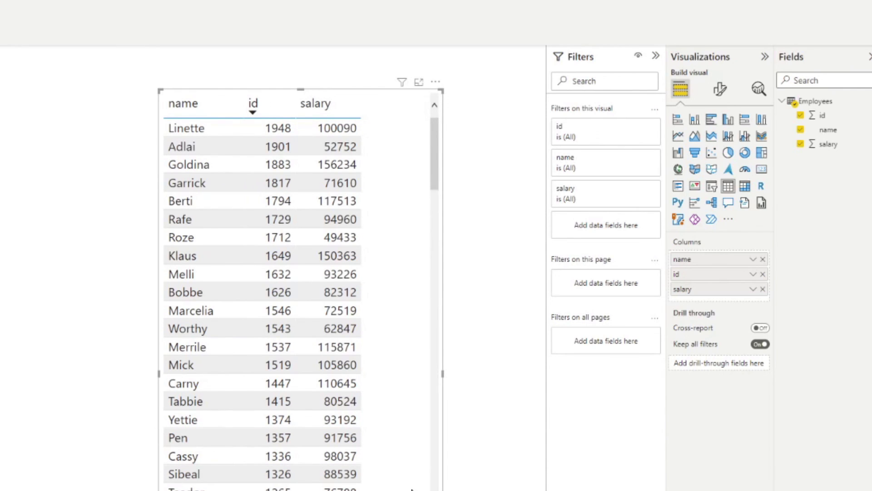